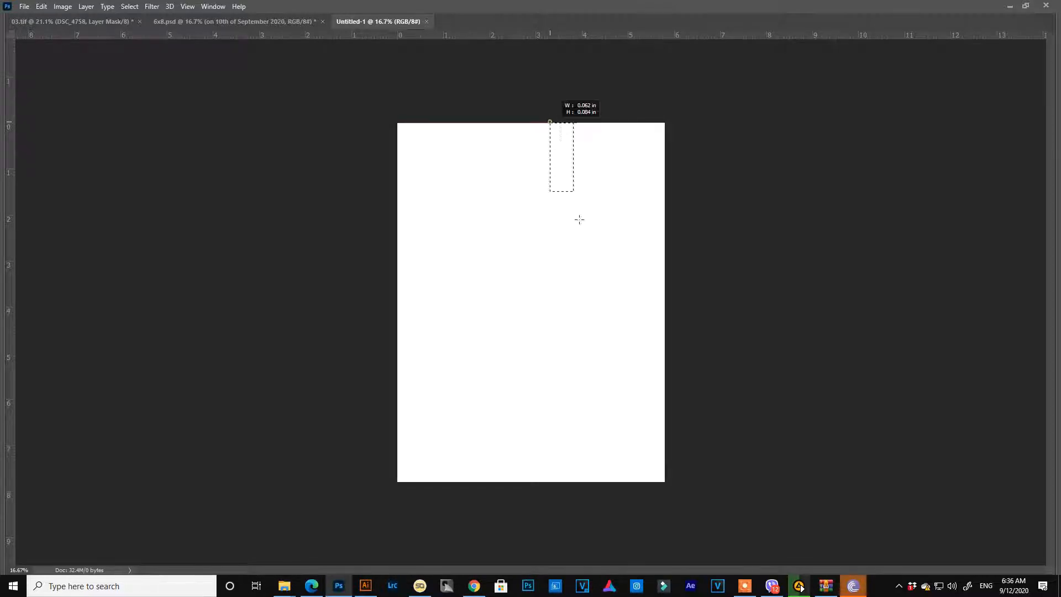
Step: Select the page's full-height right-hand strip, fill it with black on a new layer, and deselect it
left_click_drag(579, 220, 675, 497)
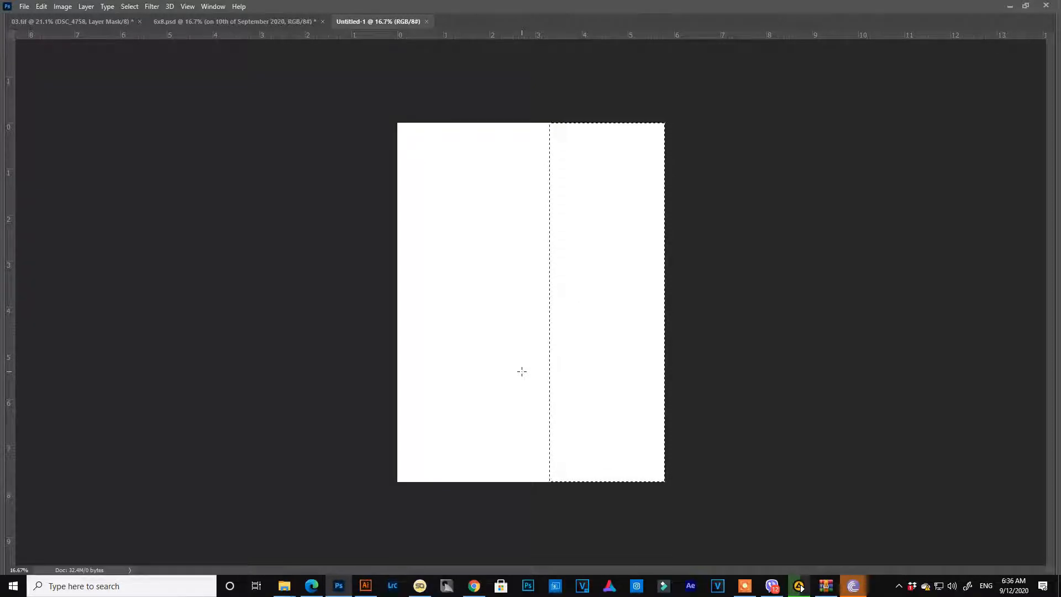
left_click(214, 7)
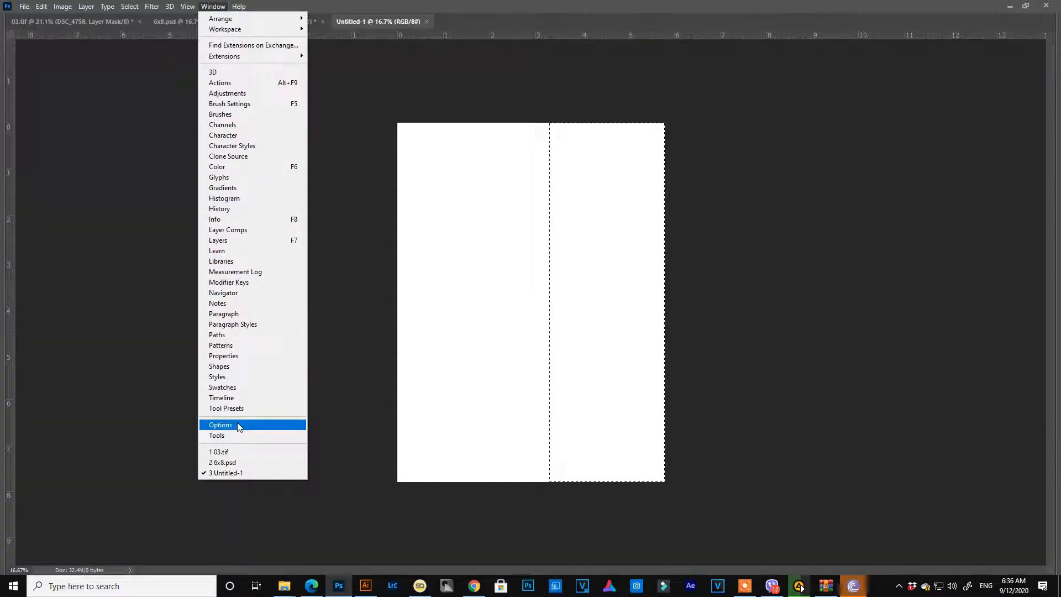
left_click(237, 240)
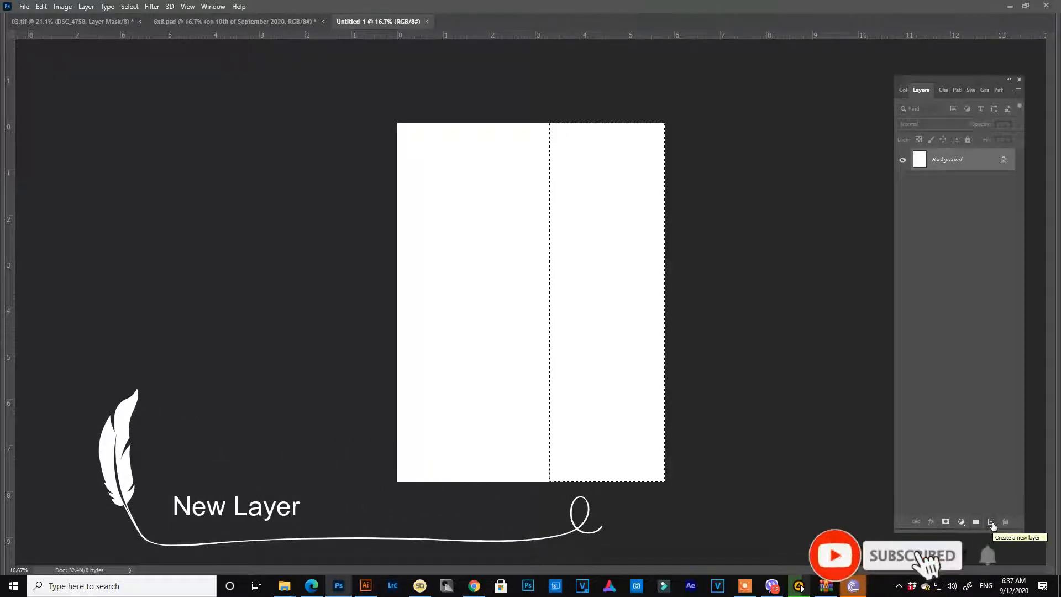
left_click(991, 522)
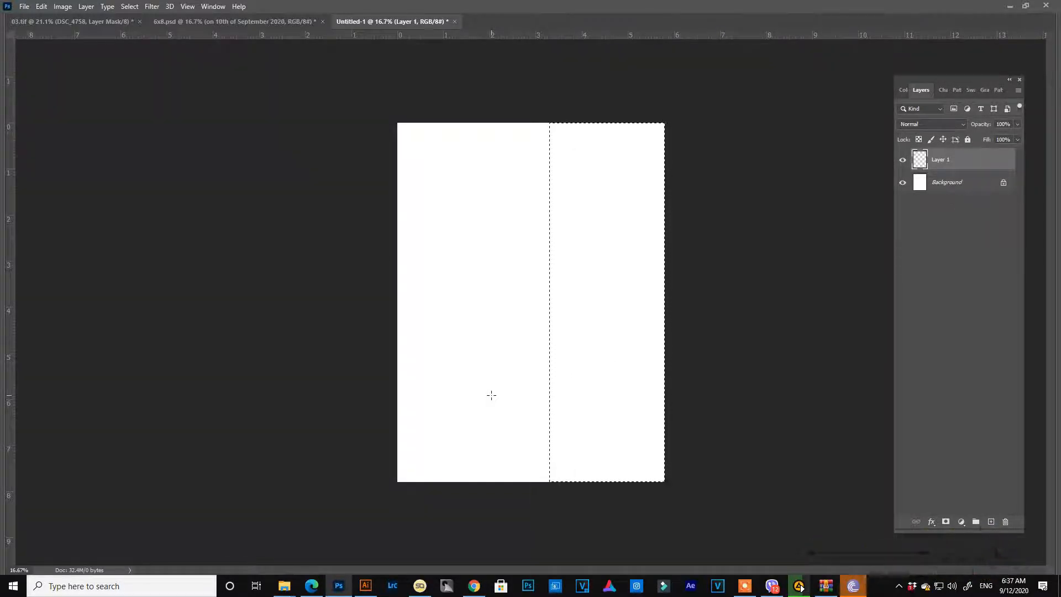
key("alt+BackSpace")
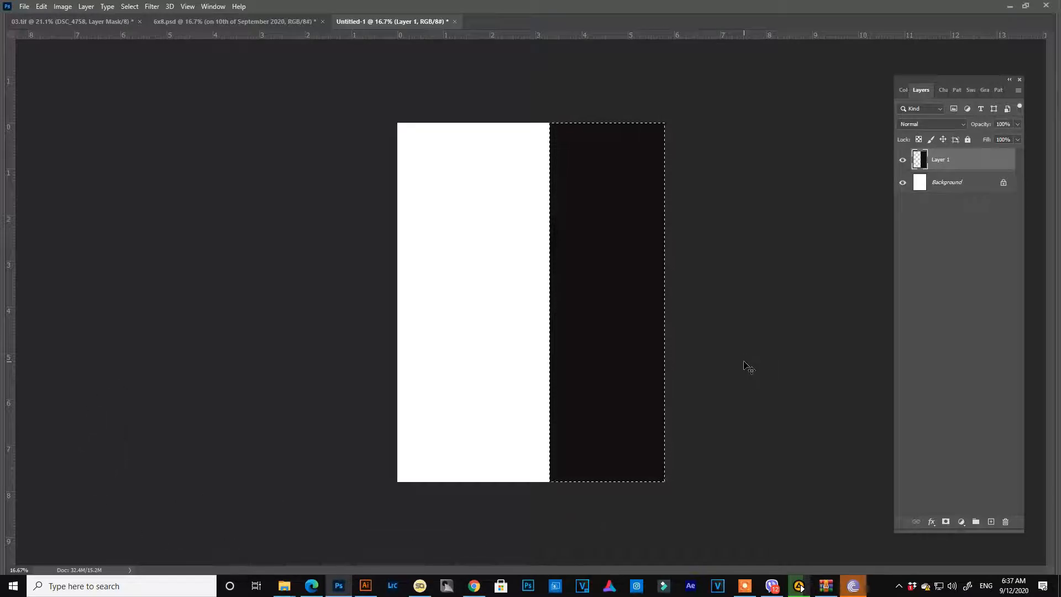
key("ctrl+d")
Step: Place the photo IMG_6298 into the document above the black strip, fitted to the page height and aligned with the right page edge
key("alt+Tab")
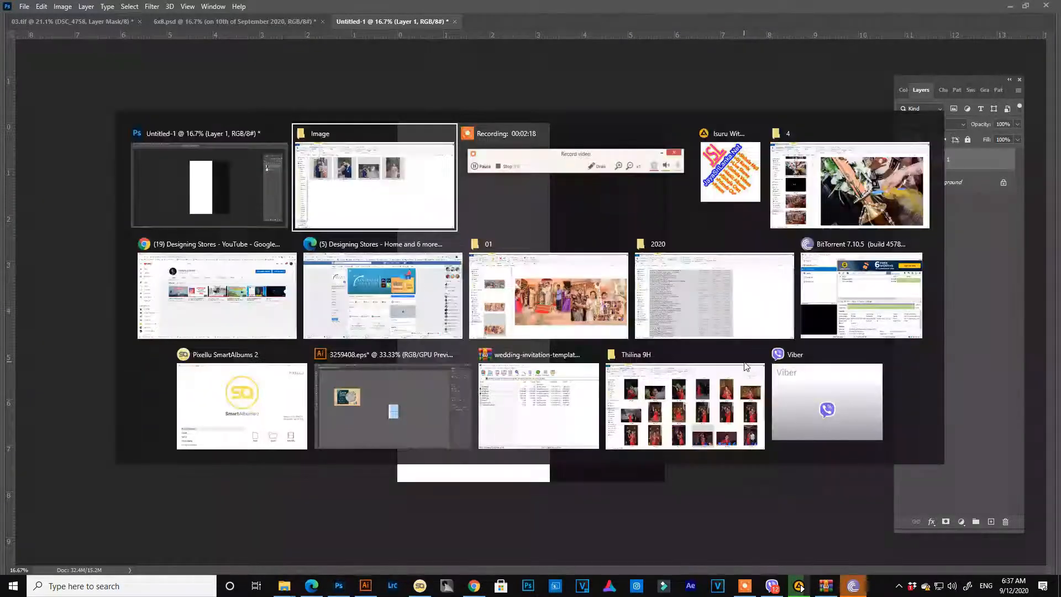
left_click(658, 232)
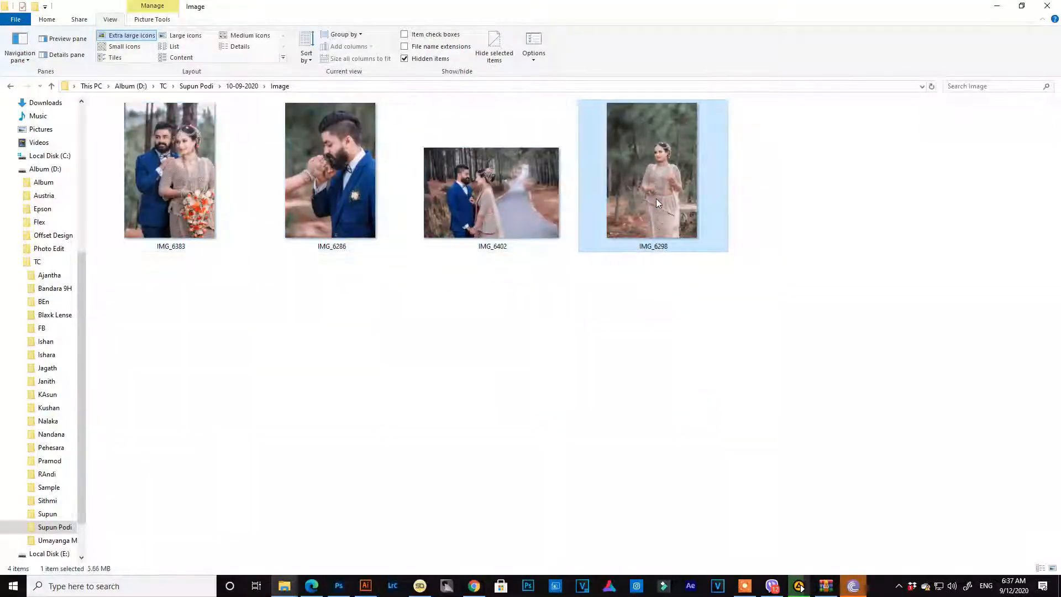
left_click_drag(643, 151, 684, 276)
key("alt+Tab")
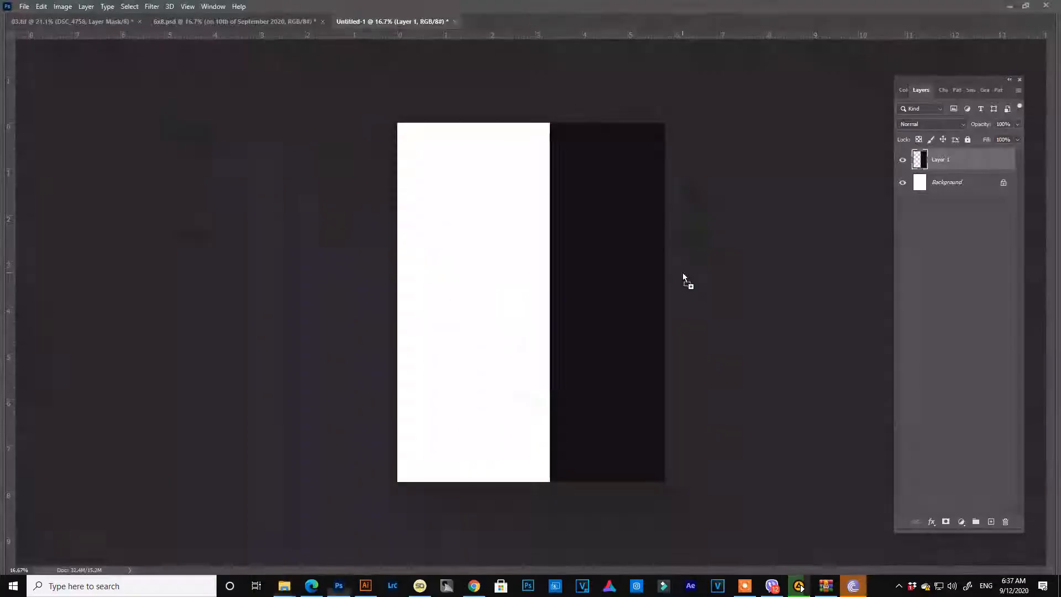
left_click_drag(626, 390, 634, 393)
left_click_drag(664, 124, 664, 122)
key("Return")
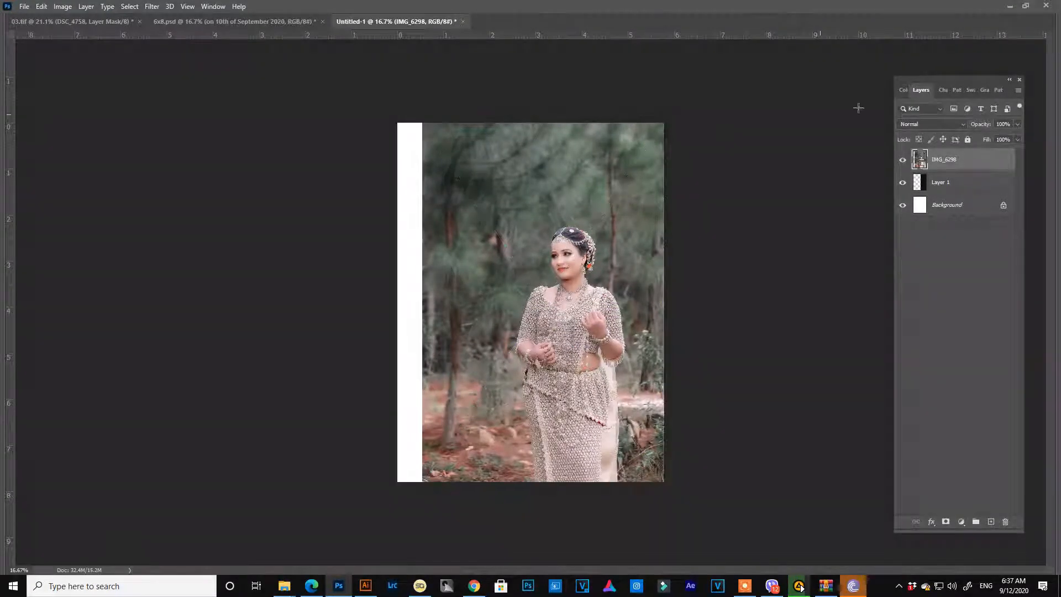
Step: Clip IMG_6298 to the black strip, then scale it down and position the bride in the strip's lower part
left_click(963, 169, "alt")
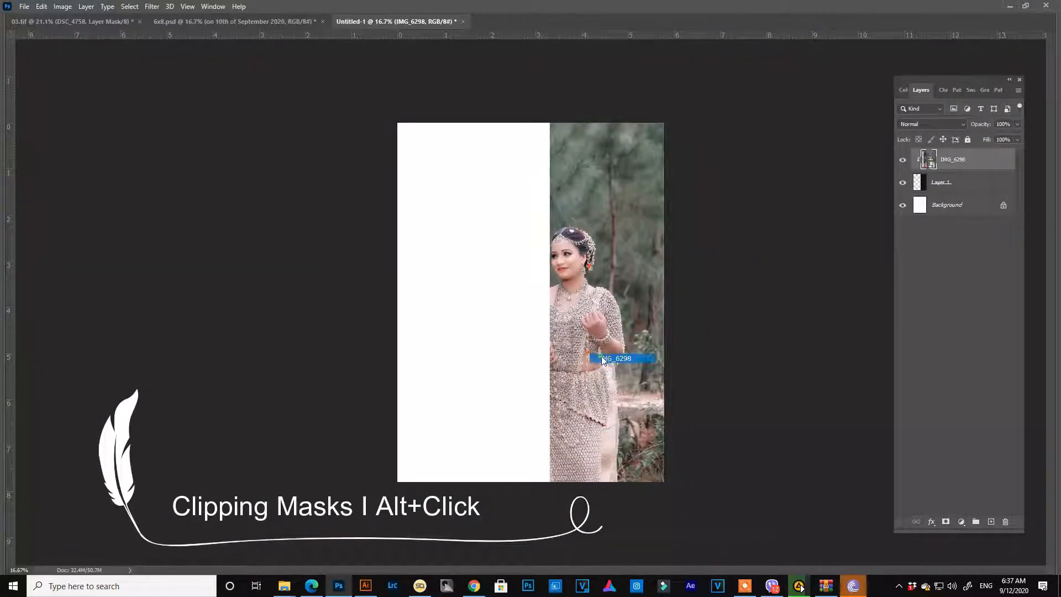
left_click_drag(601, 363, 636, 364)
key("ctrl+t")
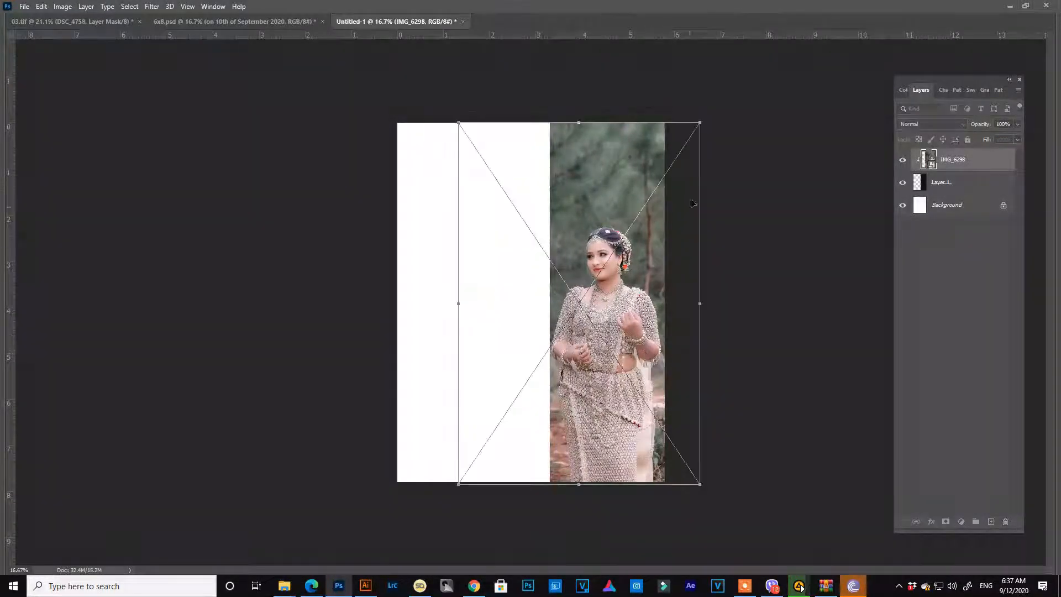
left_click_drag(702, 122, 687, 178)
left_click_drag(644, 305, 655, 335)
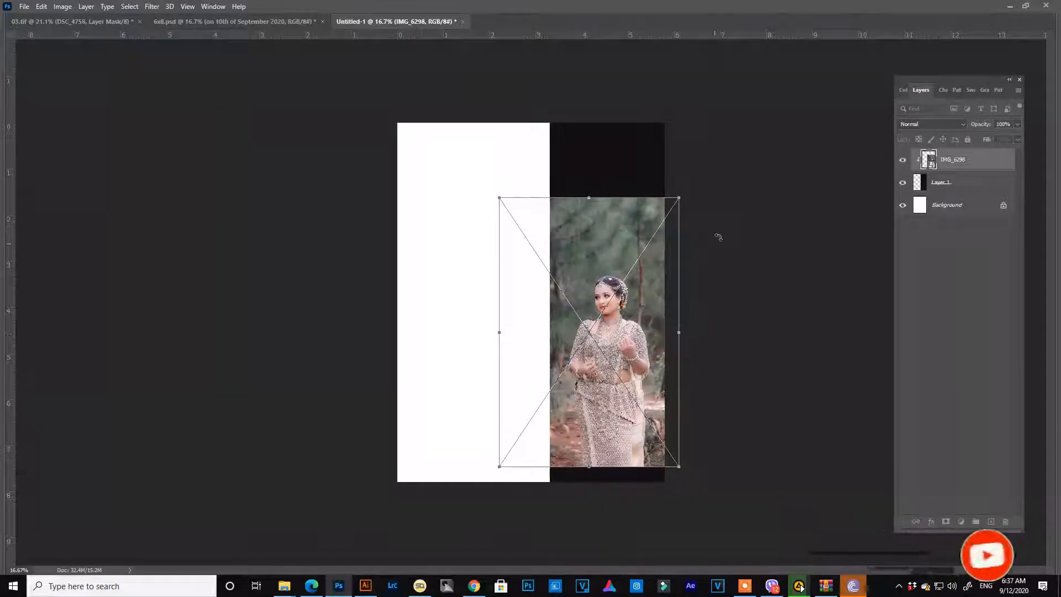
key("Return")
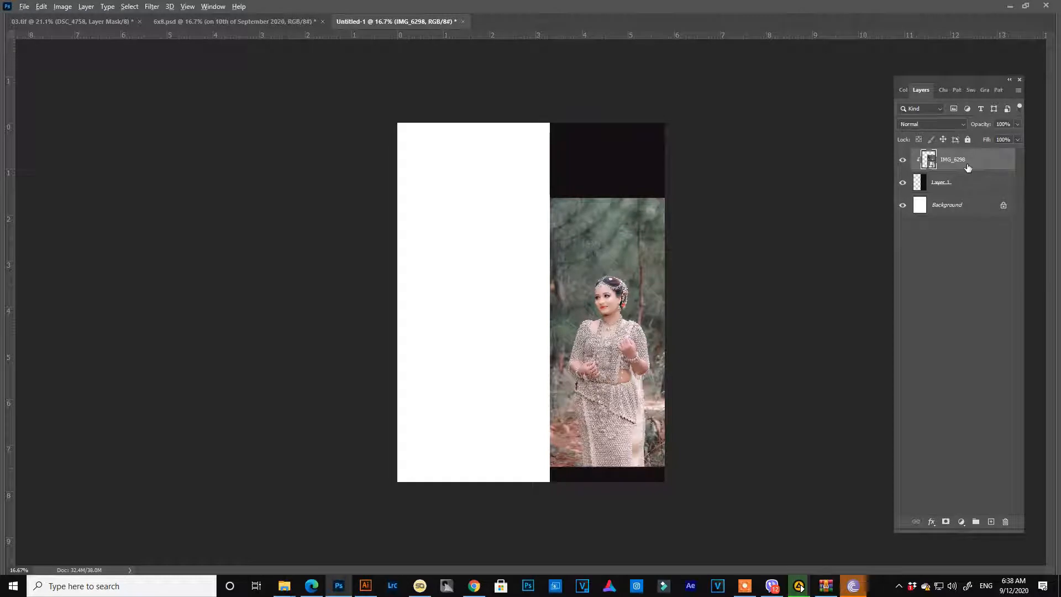
Step: Duplicate the IMG_6298 layer, mask the copy to its automatically selected subject, and check the cut-out by toggling the original layer
key("Tab")
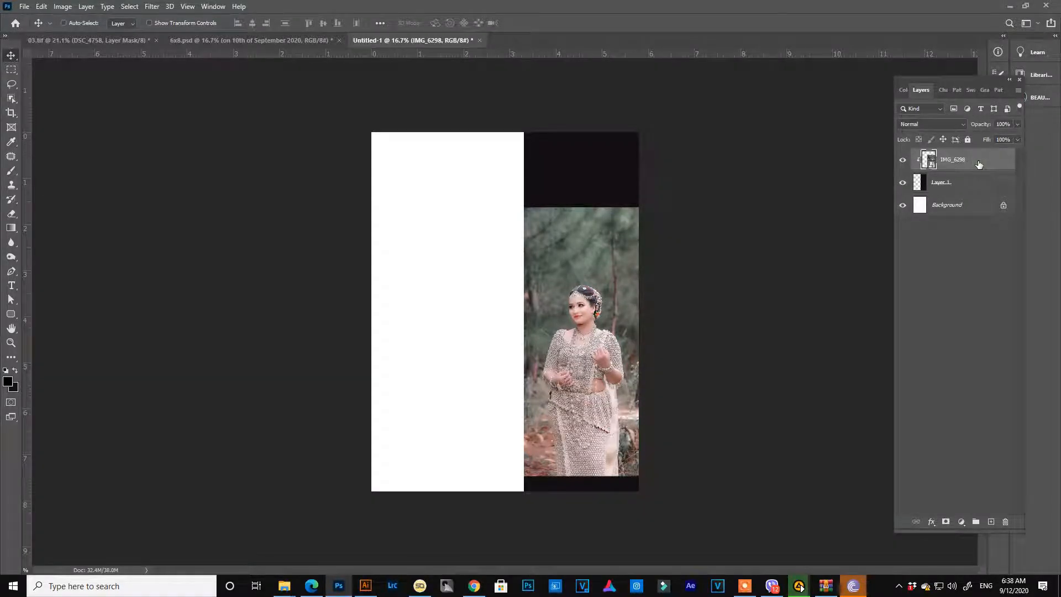
key("ctrl+j")
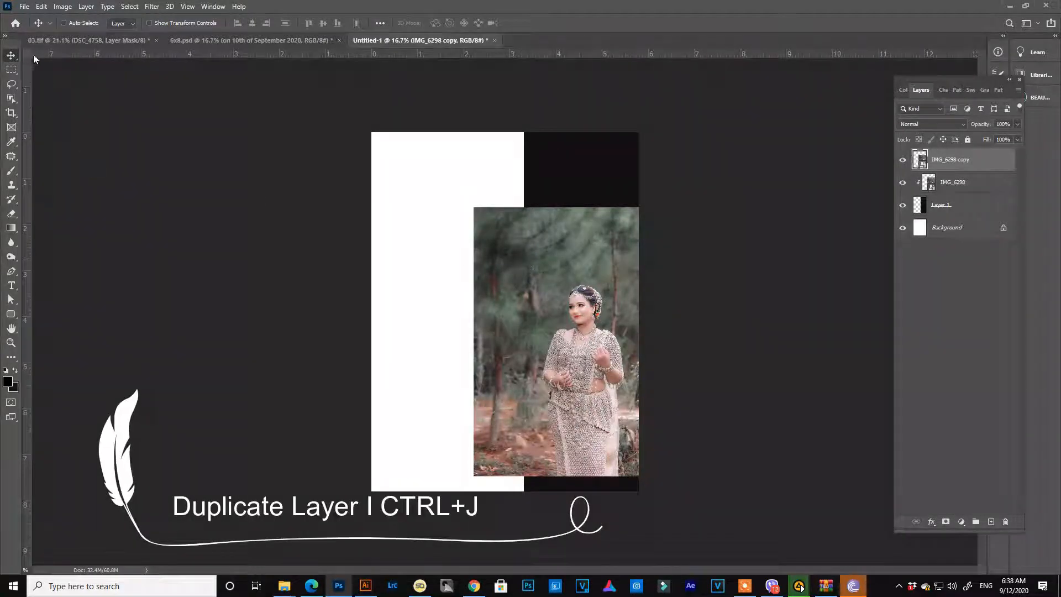
left_click(18, 98)
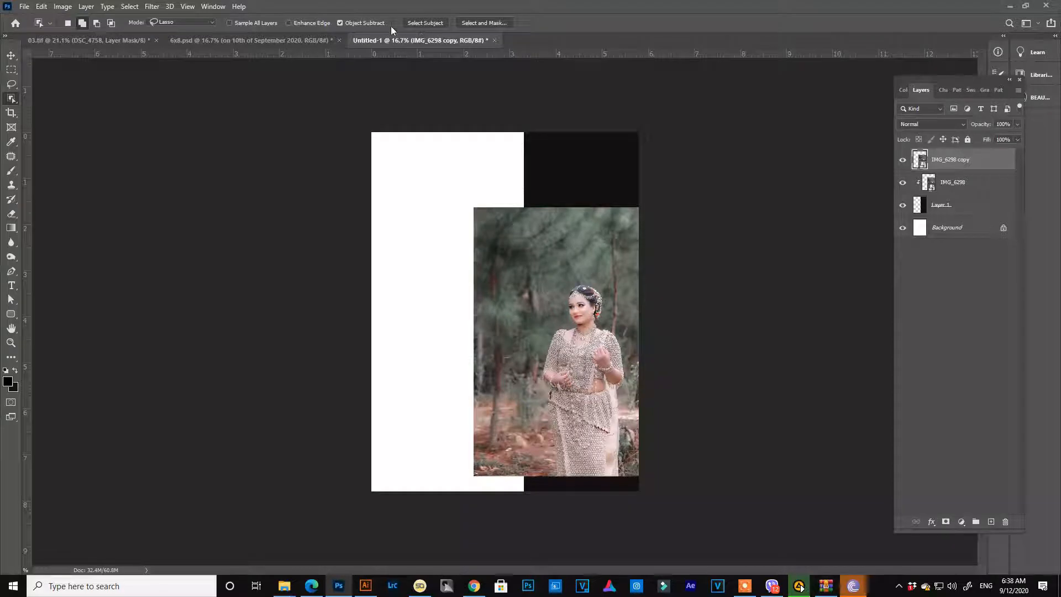
left_click(417, 25)
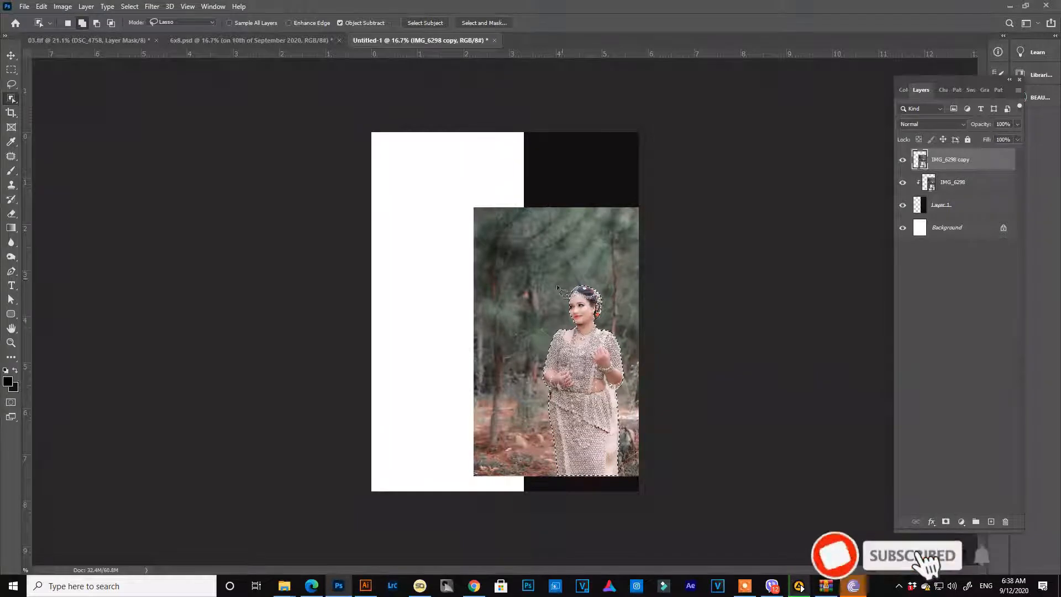
left_click(946, 522)
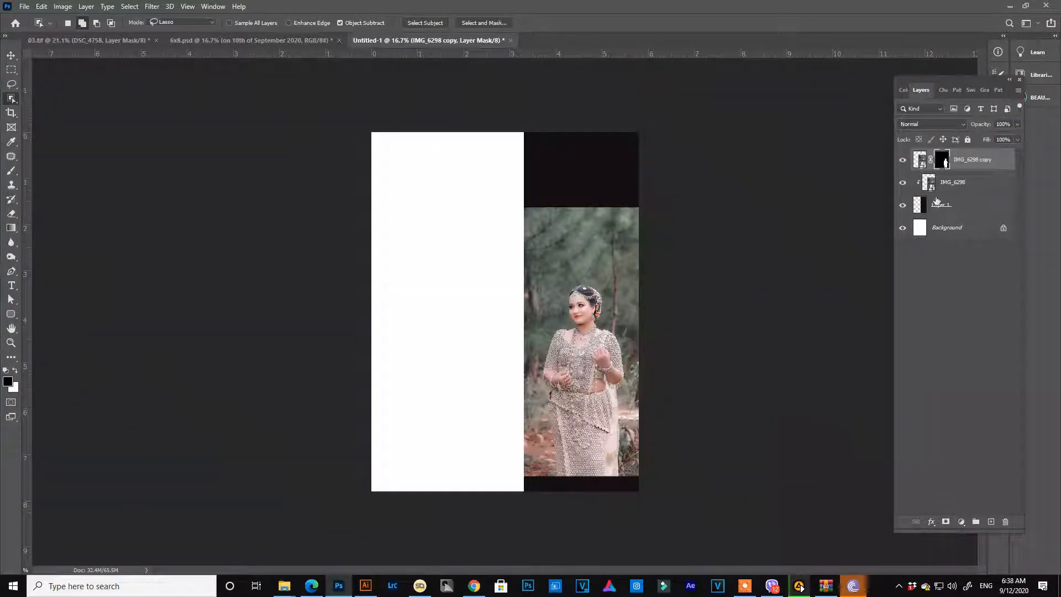
left_click(903, 183)
left_click(903, 184)
left_click(903, 185)
left_click(903, 185)
Step: Add a layer mask to the original IMG_6298 and fade the photo's upper part with a vertical black-to-white linear gradient
left_click(975, 184)
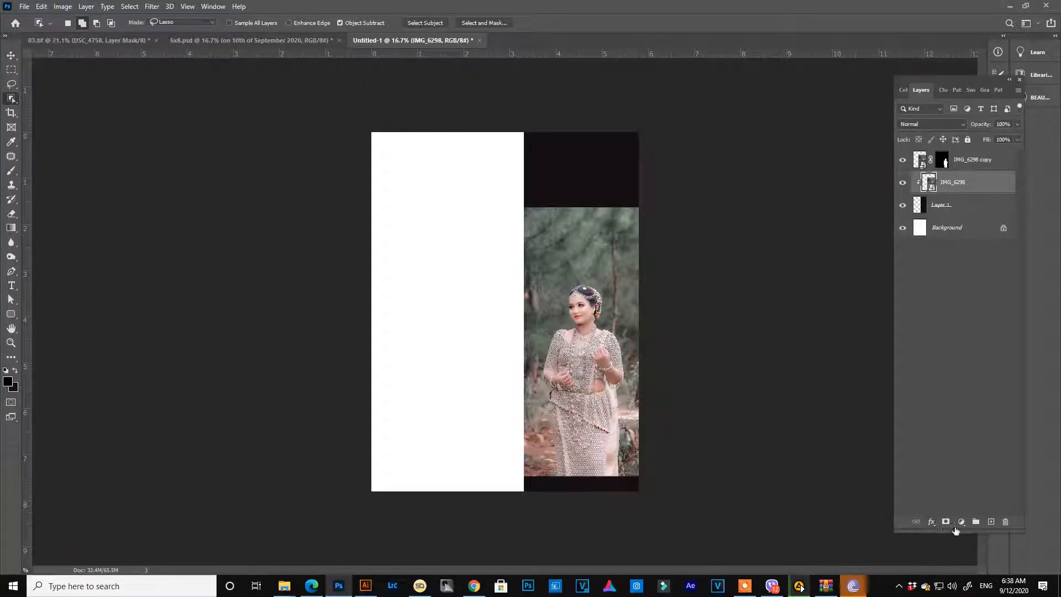
left_click(946, 521)
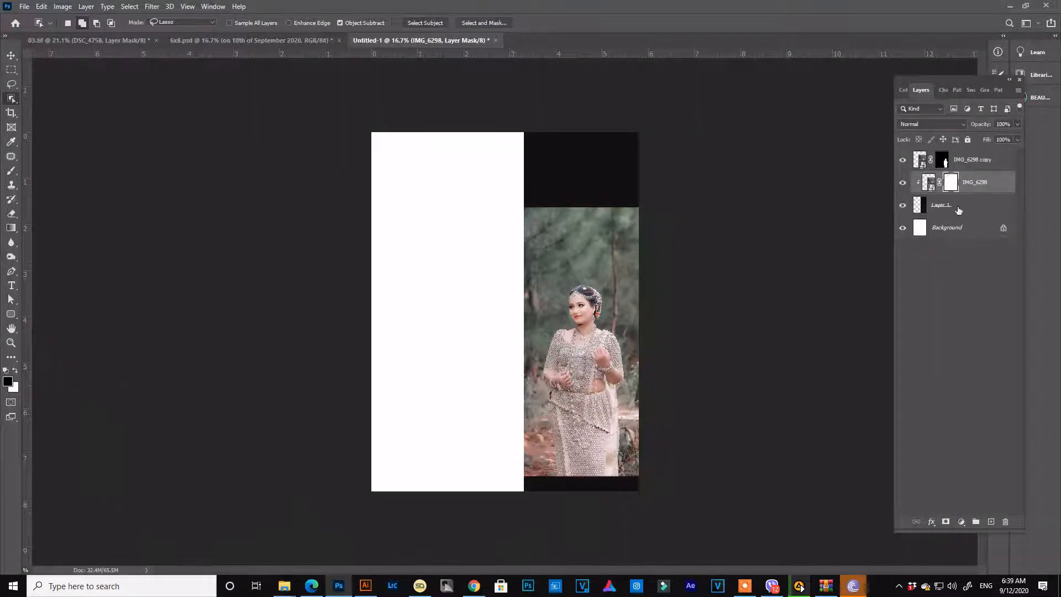
left_click(6, 233)
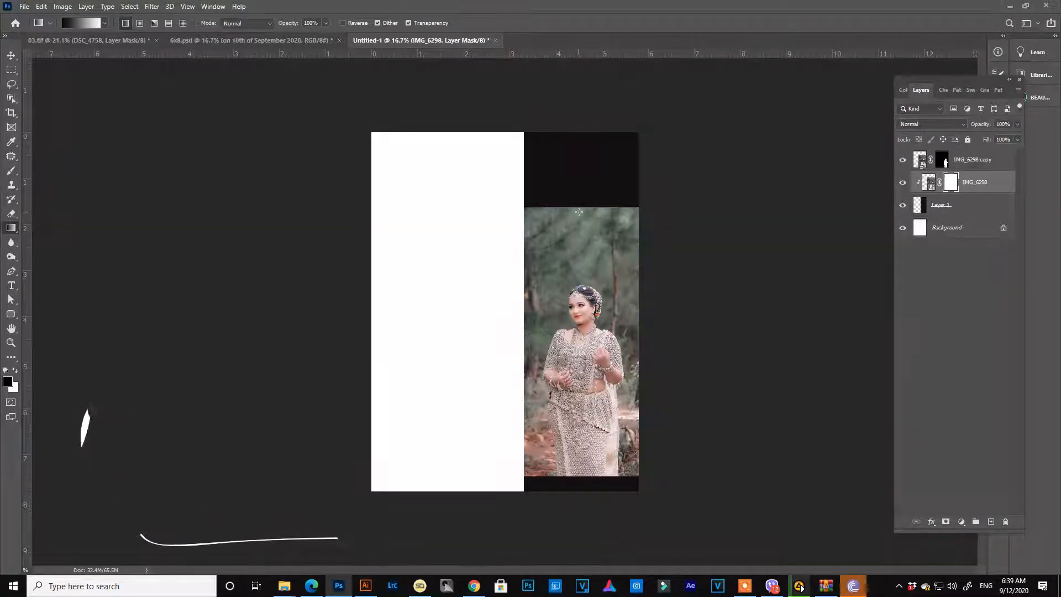
left_click_drag(579, 213, 578, 383)
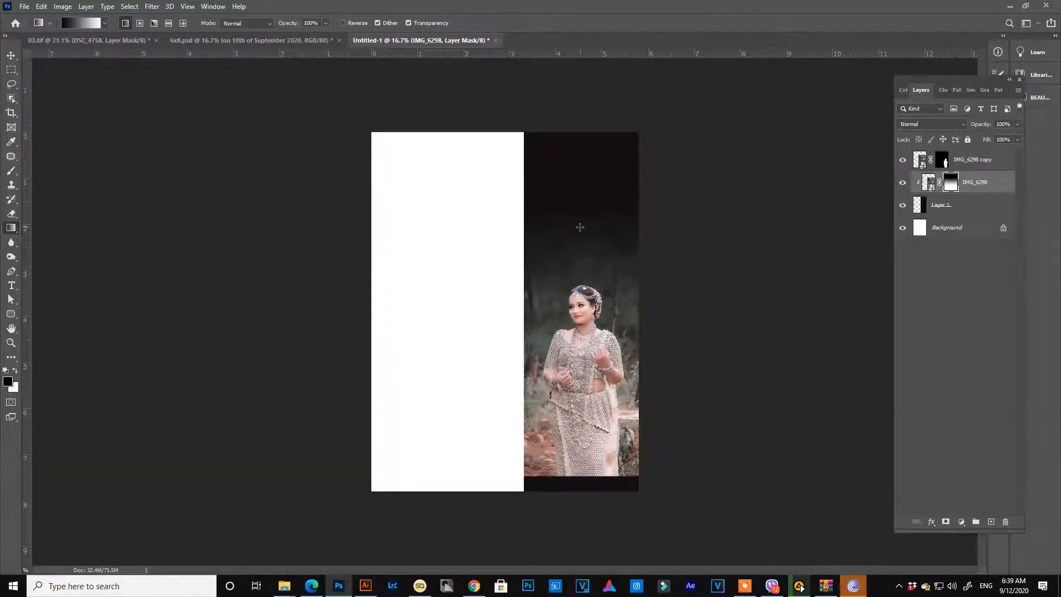
Step: Place the photo IMG_6286 directly above Layer 1, scaled to 11.13% and positioned over the upper part of the strip
left_click(966, 209)
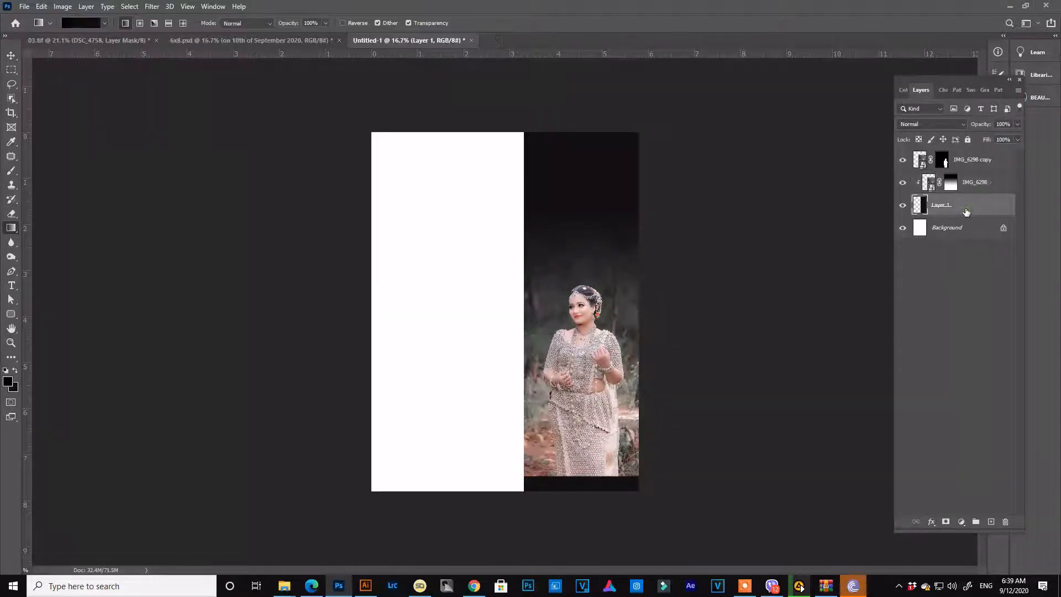
key("alt+Tab")
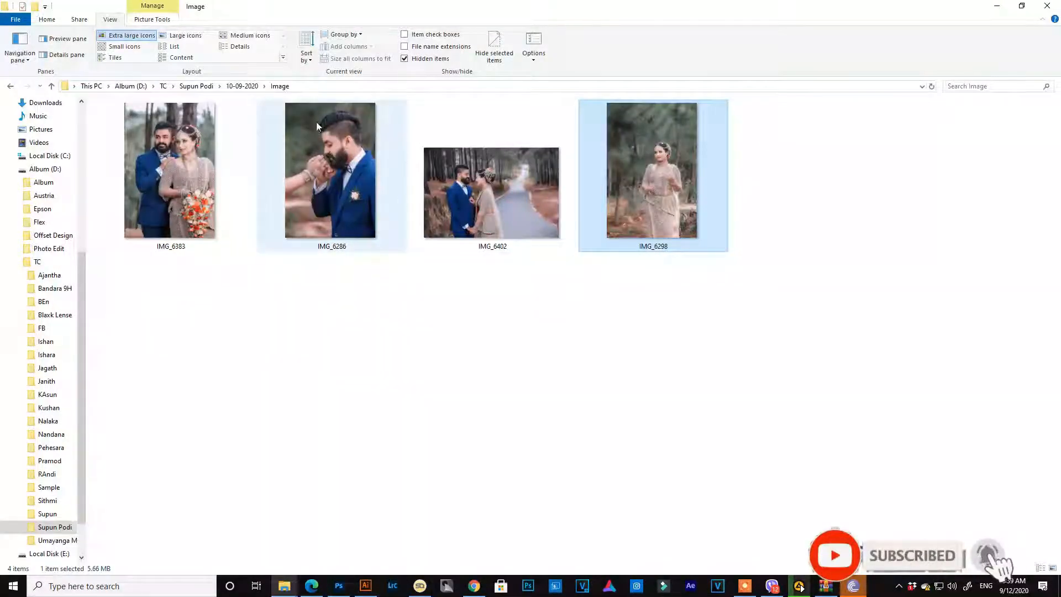
left_click(330, 157)
left_click_drag(340, 142, 629, 242)
key("alt+Tab")
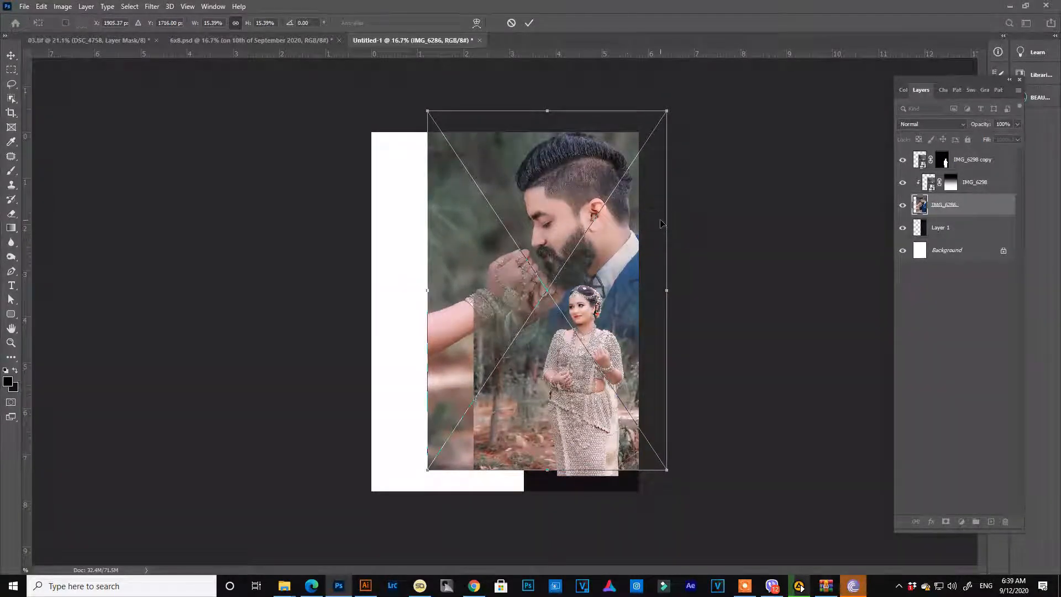
left_click_drag(668, 114, 637, 165)
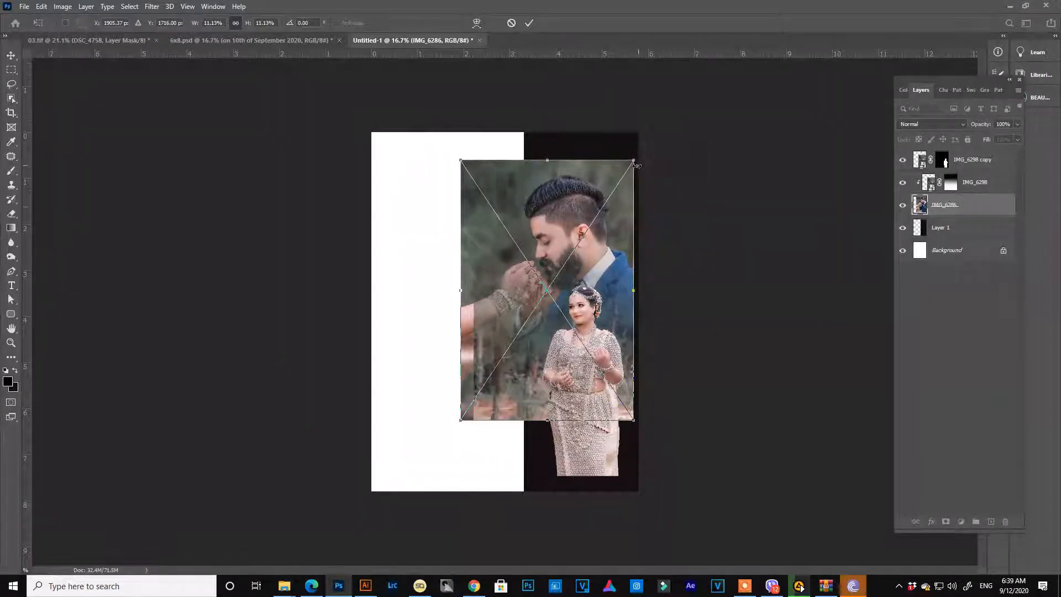
left_click_drag(614, 212, 633, 181)
key("Return")
Step: Clip IMG_6286 to the black strip and shift the groom's photo slightly right and up
key("g")
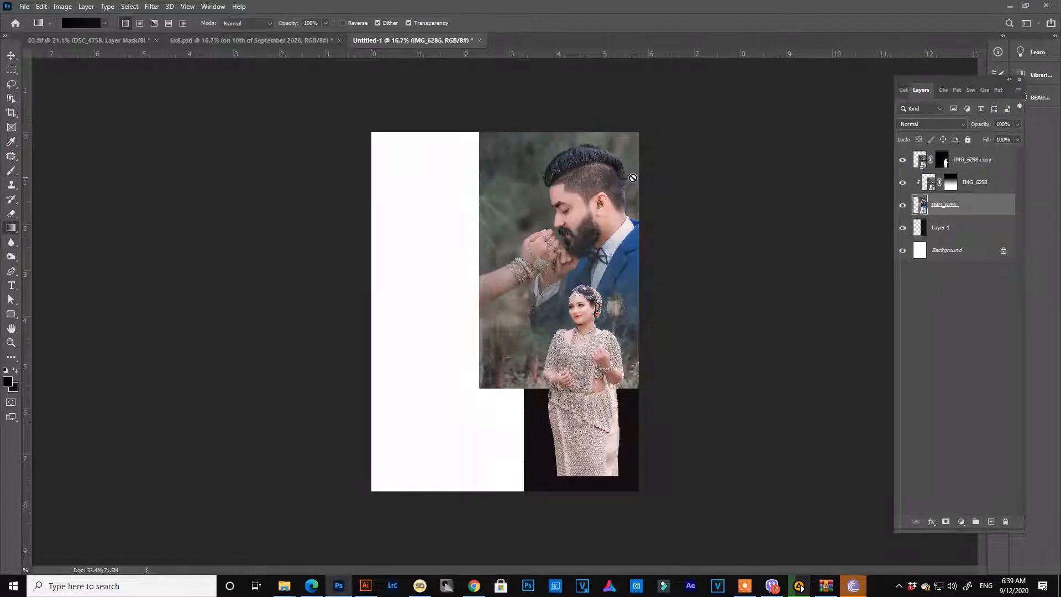
left_click(960, 212, "alt")
right_click(600, 204)
left_click(826, 177)
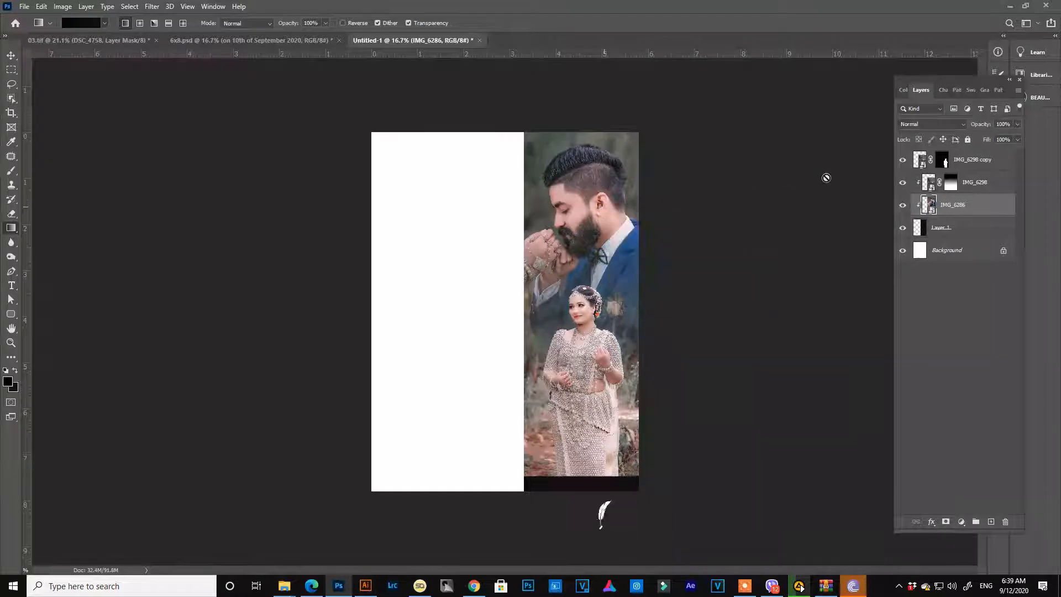
key("v")
right_click(600, 174)
left_click(592, 190)
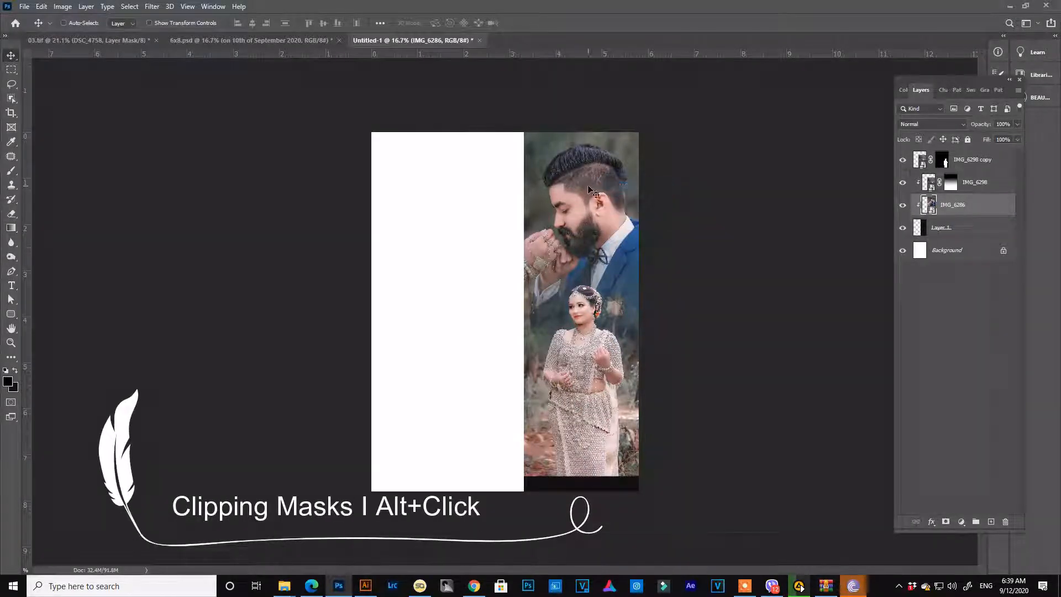
left_click_drag(588, 186, 596, 183)
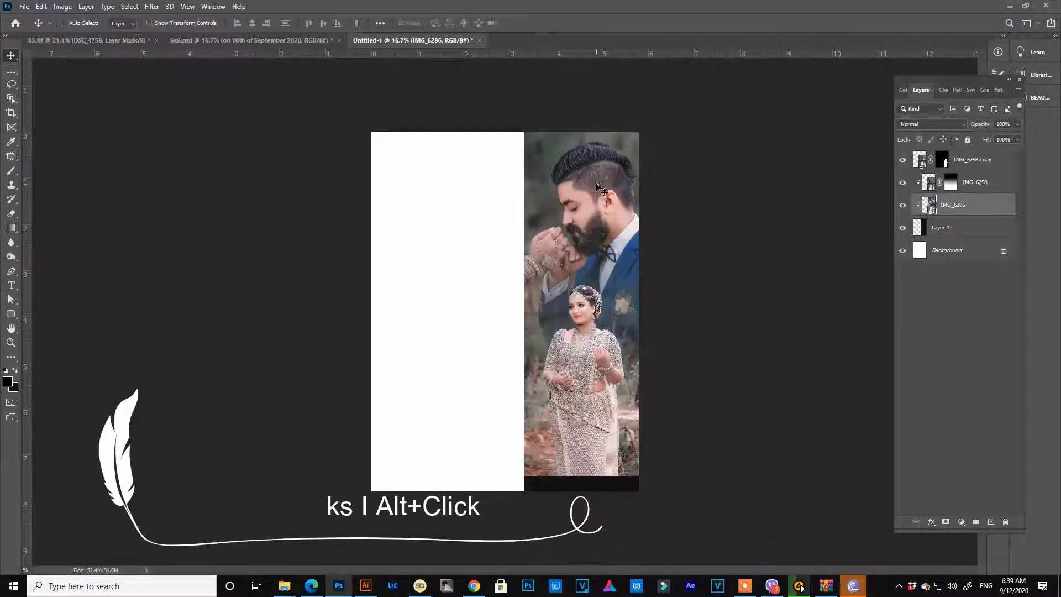
Step: Scale IMG_6286 down to 9.37% and reposition it at the top of the strip so the groom and held hand fit
key("ctrl+t")
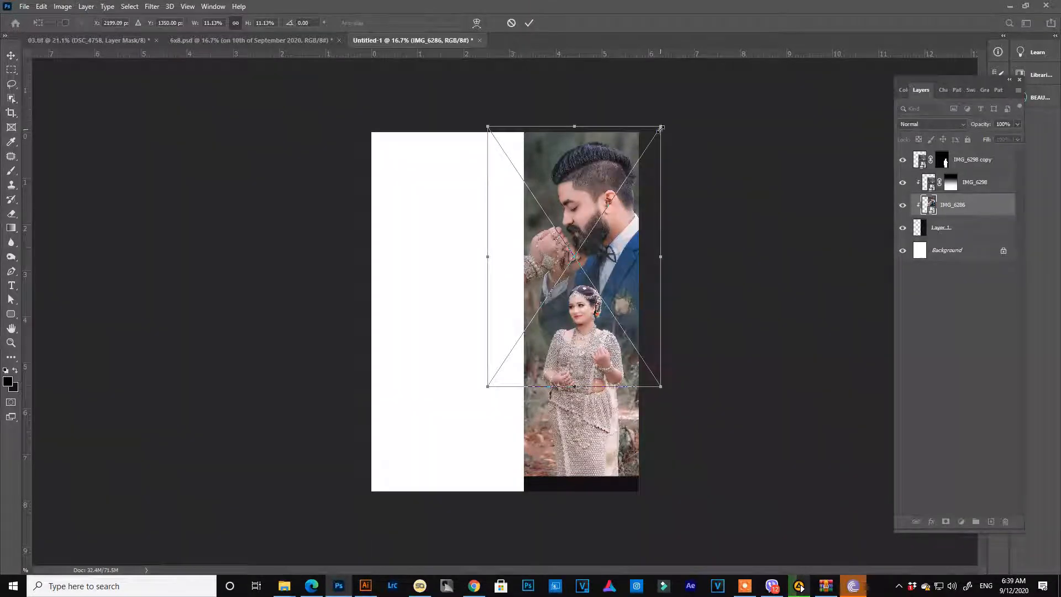
left_click_drag(661, 128, 599, 143)
left_click_drag(650, 347, 654, 350)
left_click_drag(615, 254, 623, 254)
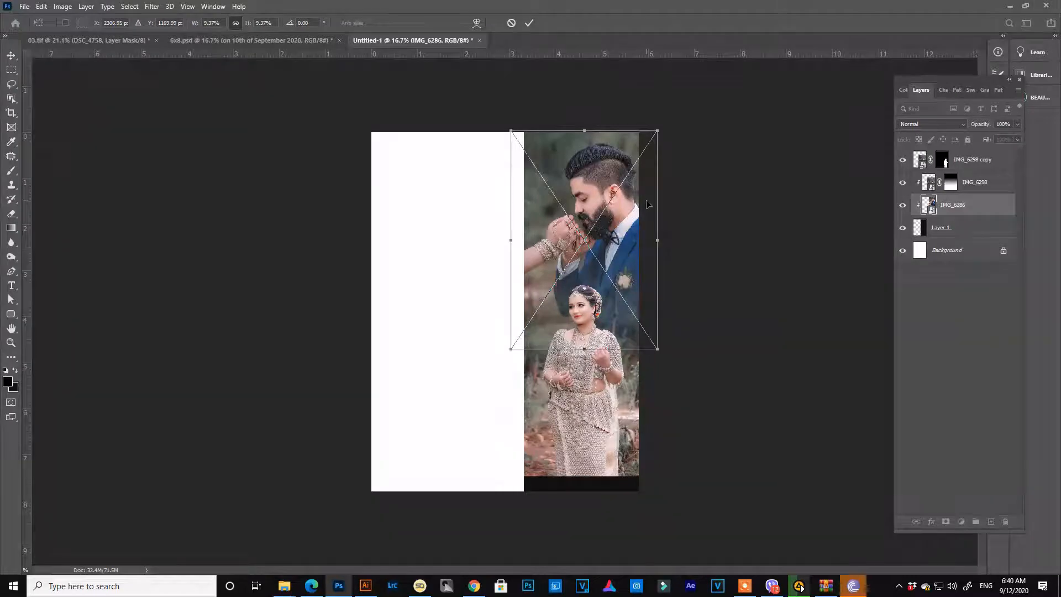
key("Return")
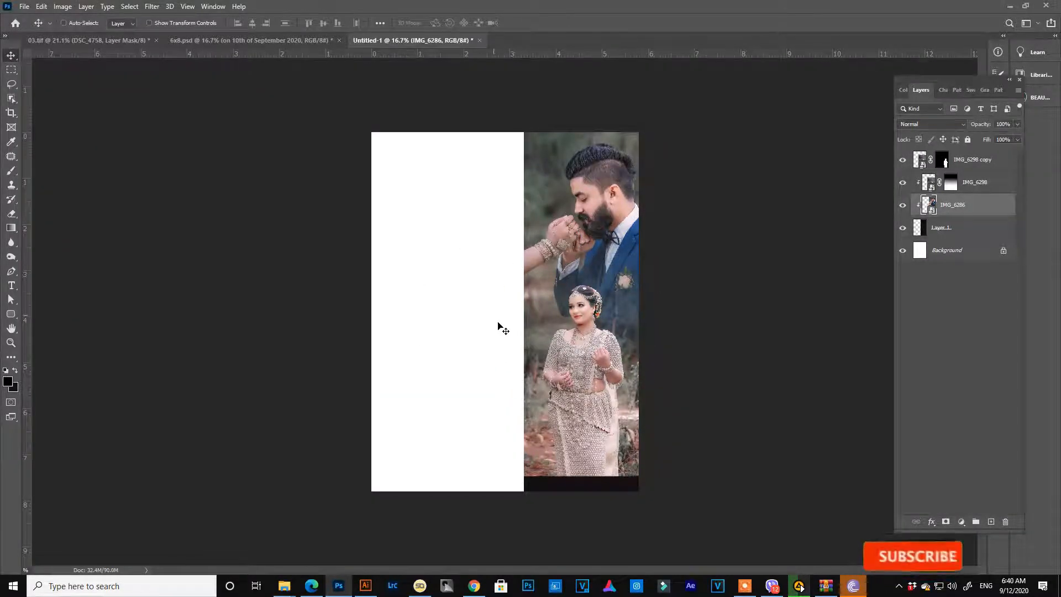
Step: Add a white layer mask to the IMG_6286 layer
key("ctrl+plus")
key("ctrl+plus")
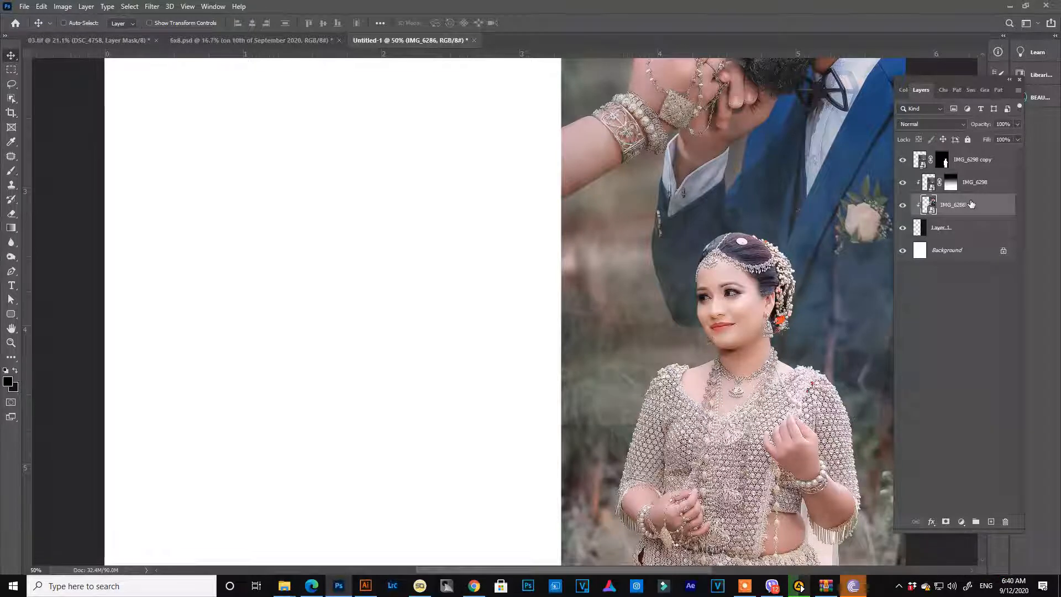
left_click(945, 522)
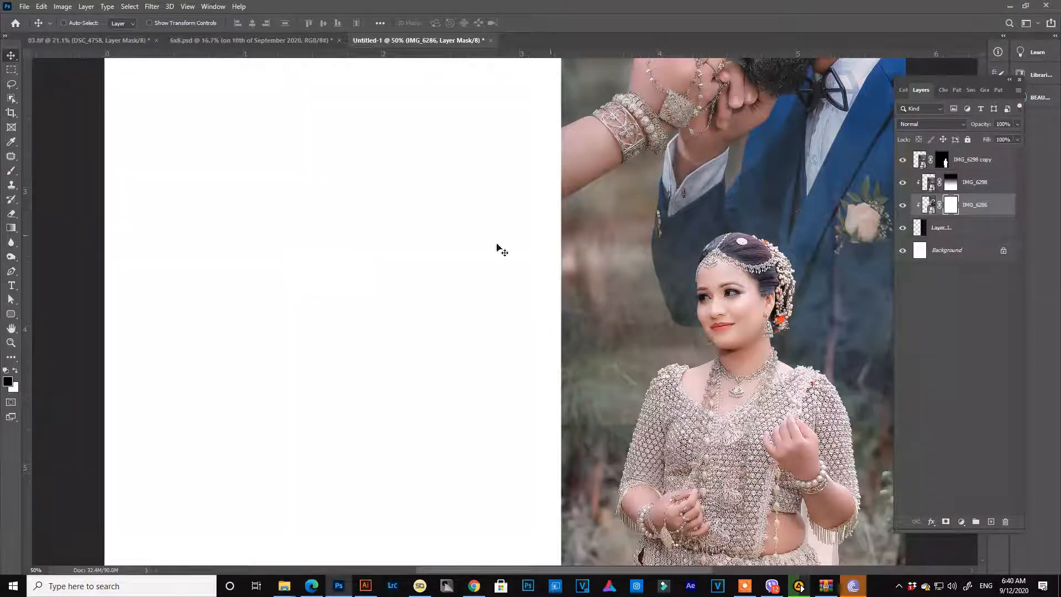
Step: Paint black on the IMG_6286 mask with a soft brush at 80% opacity, fading the lower part of the groom's jacket around the bride
left_click(12, 172)
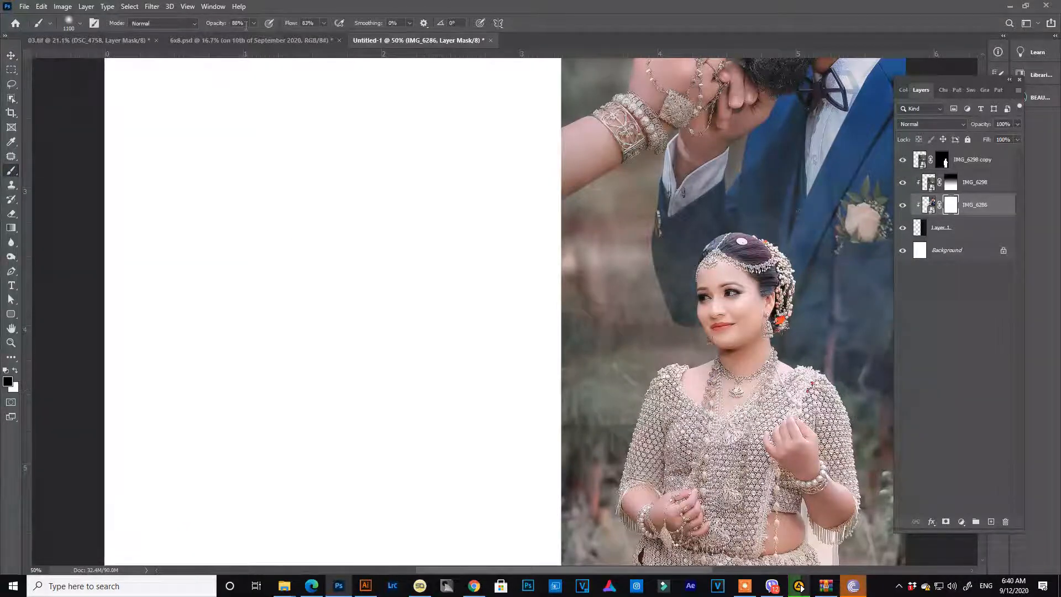
left_click_drag(254, 38, 250, 38)
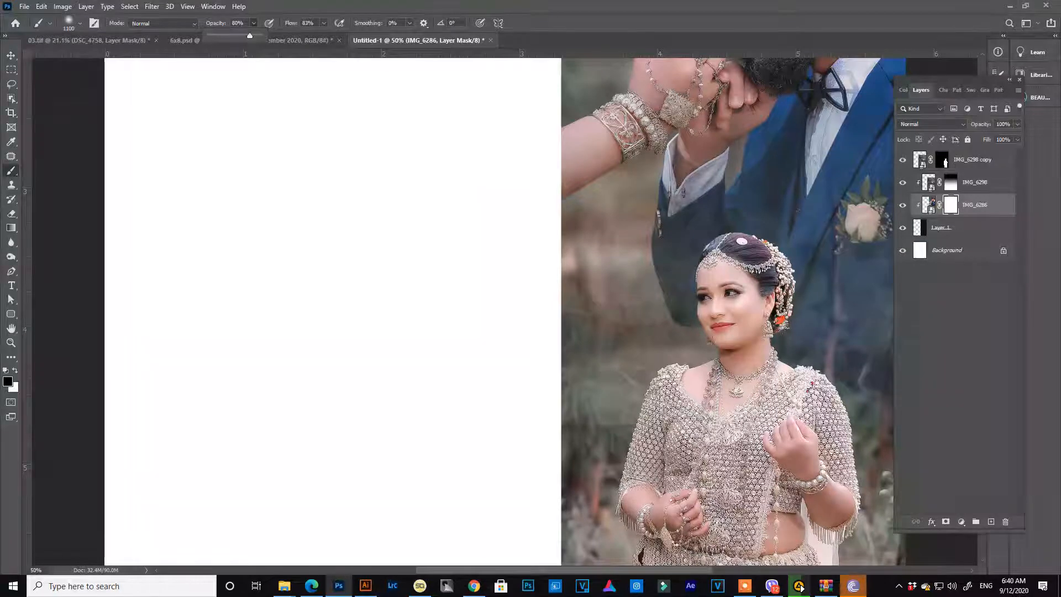
key("bracketleft")
key("bracketleft")
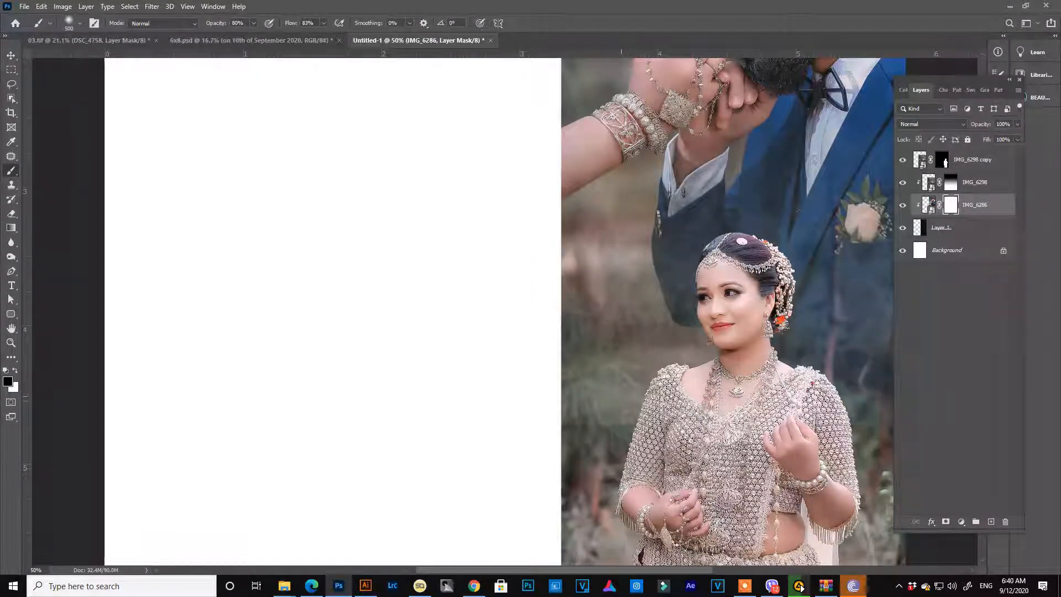
mouse_move(630, 386)
left_mouse_down()
mouse_move(580, 415)
mouse_move(592, 386)
left_mouse_up()
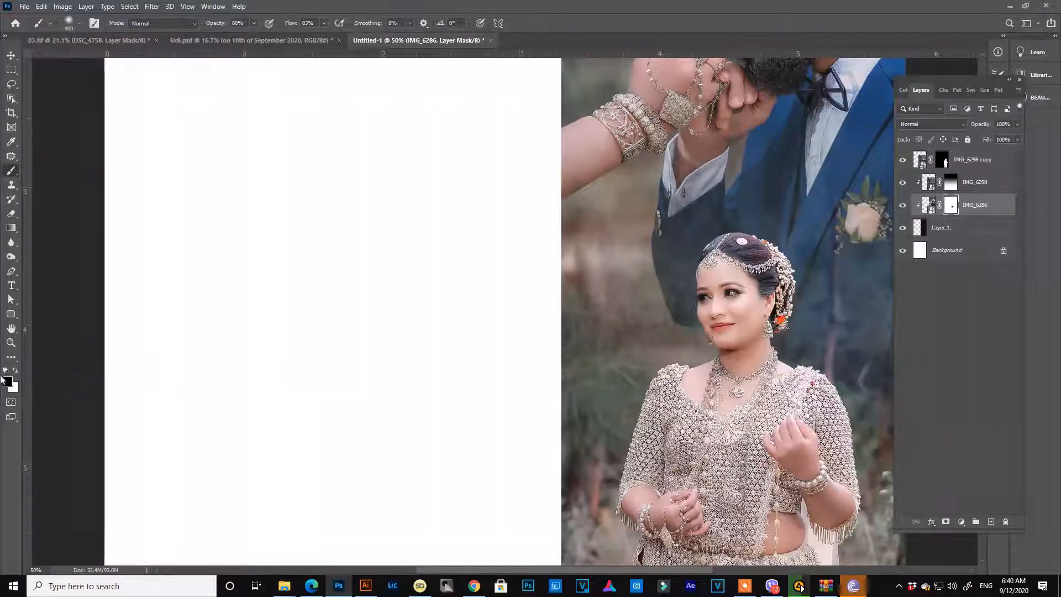
scroll(701, 431, "right", 5)
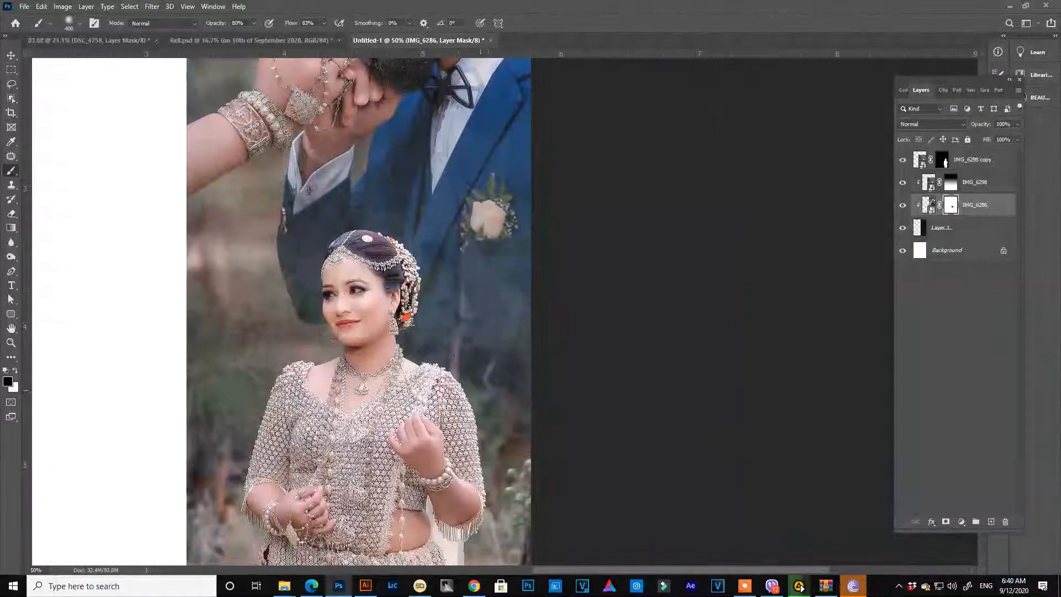
mouse_move(332, 359)
left_mouse_down()
mouse_move(213, 359)
mouse_move(204, 337)
mouse_move(244, 341)
left_mouse_up()
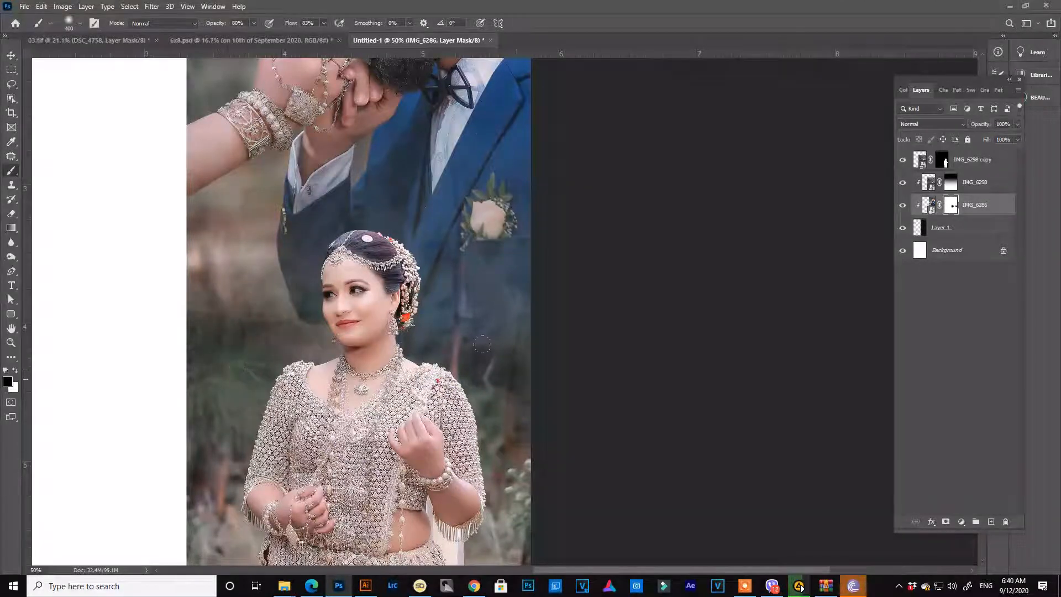
Step: Paint white on the IMG_6298 mask with a soft 800 px brush to blend the groom's lower jacket into the trees behind the bride
scroll(436, 221, "down", 3)
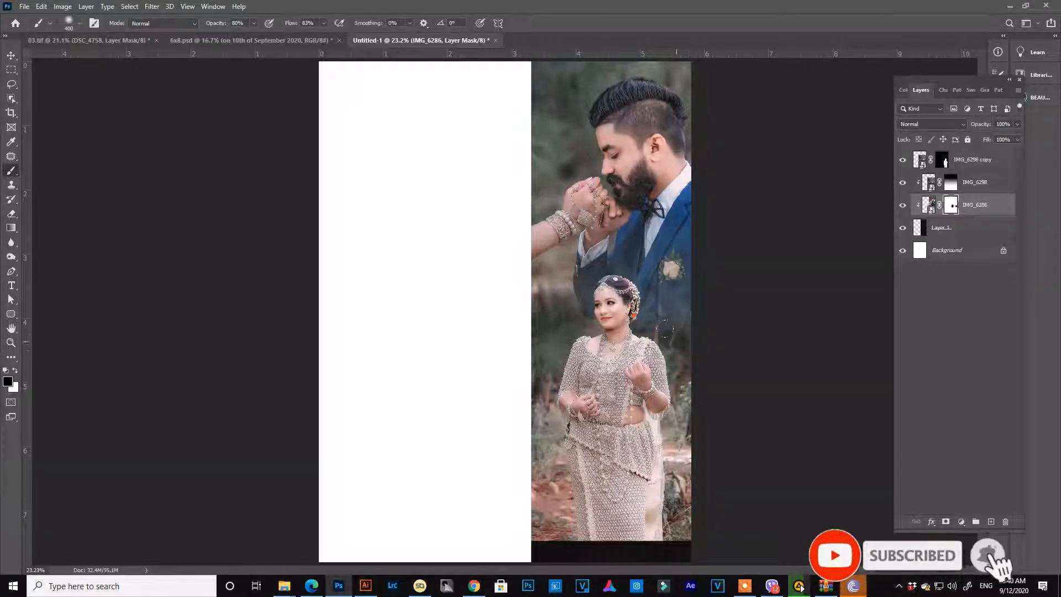
left_click(968, 183)
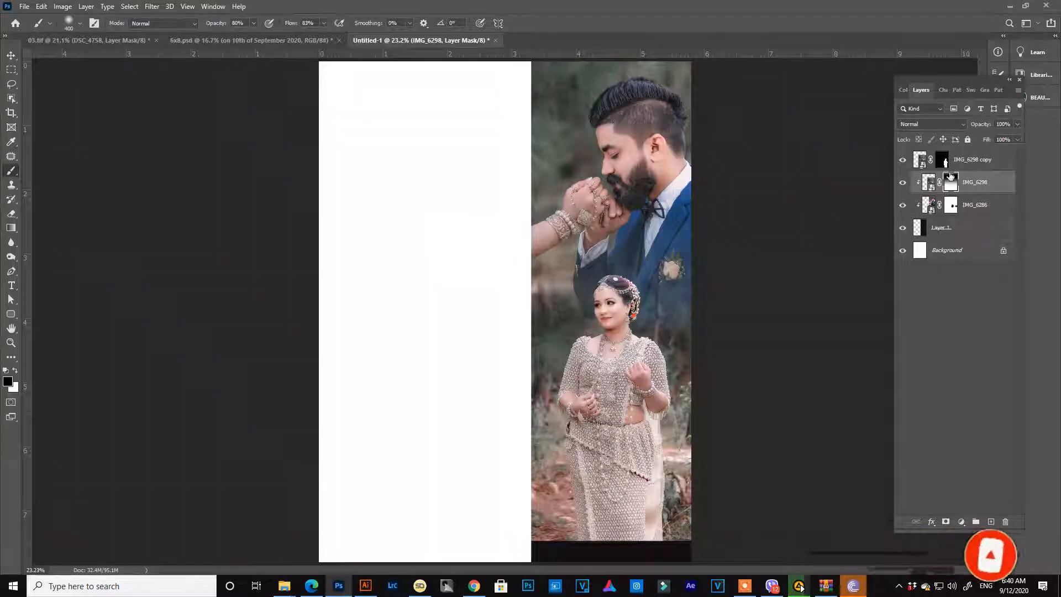
left_click(16, 372)
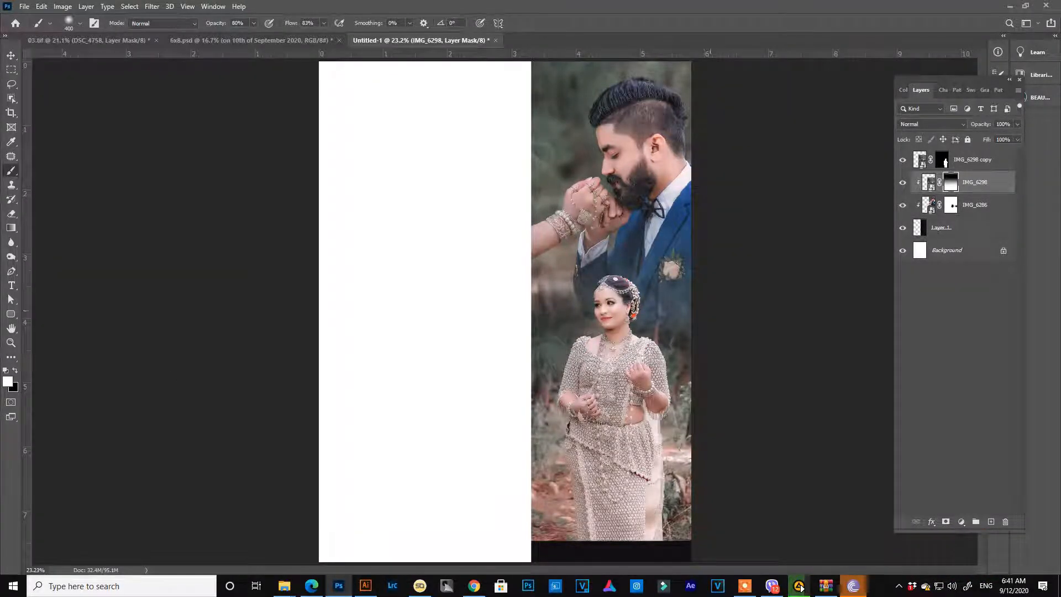
key("bracketright")
key("bracketright")
key("bracketright")
key("bracketright")
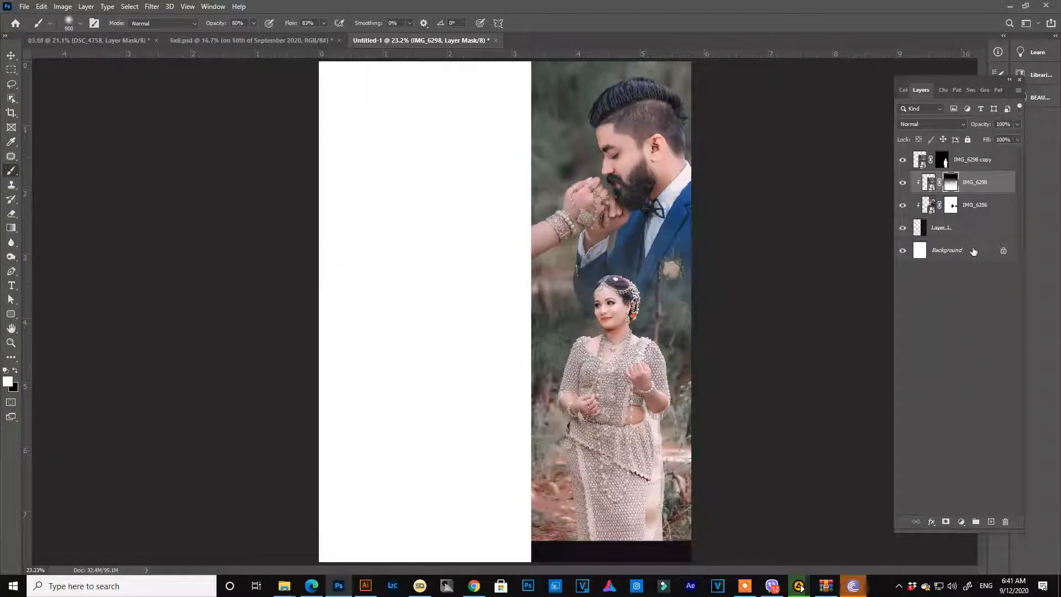
Step: Select a thin full-width band along the page's bottom edge and add a new layer above IMG_6298 copy
left_click(12, 73)
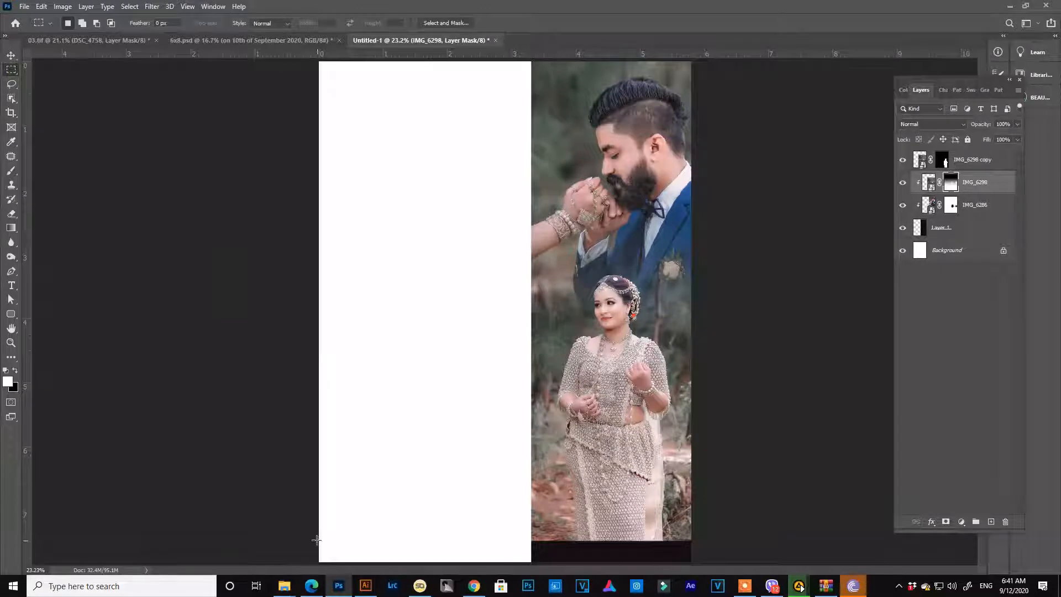
left_click_drag(316, 539, 714, 591)
left_click(1007, 161)
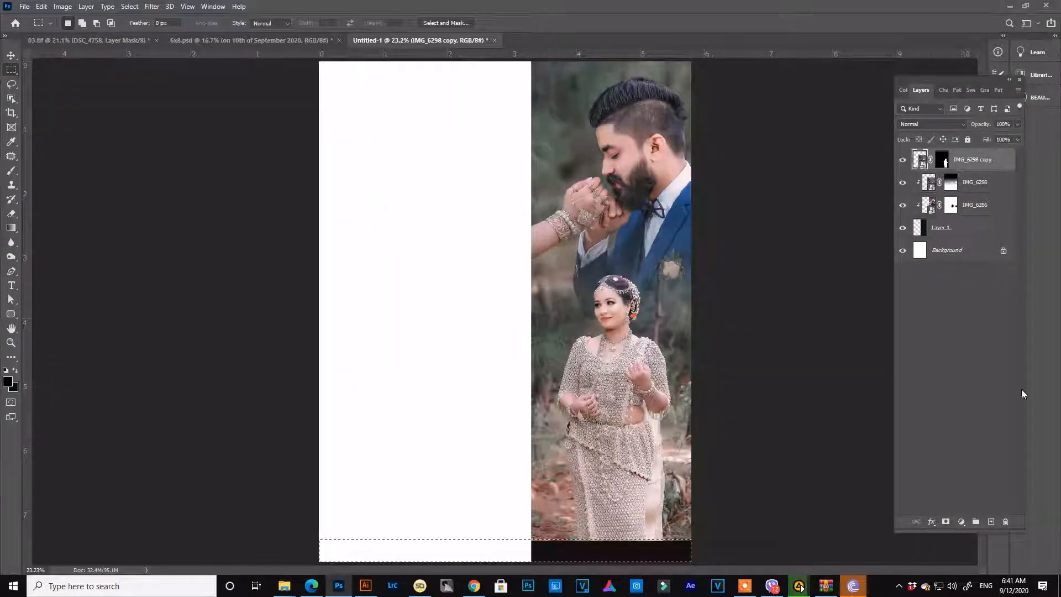
left_click(989, 521)
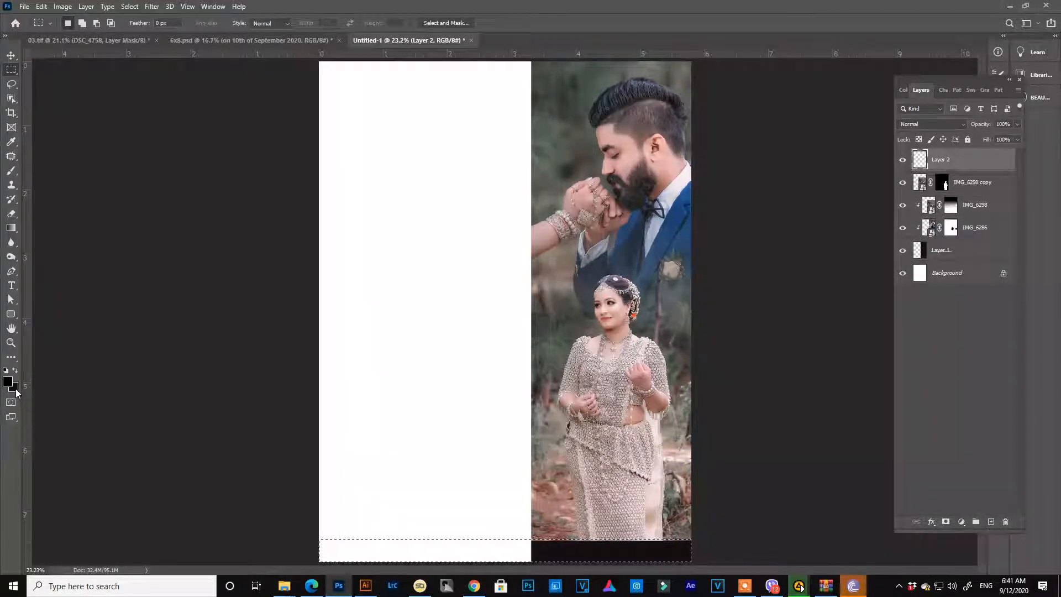
Step: Set the background color to white (ffffff) sampled from the page, fill the selected bottom band with it, and deselect
left_click(15, 389)
left_click(415, 318)
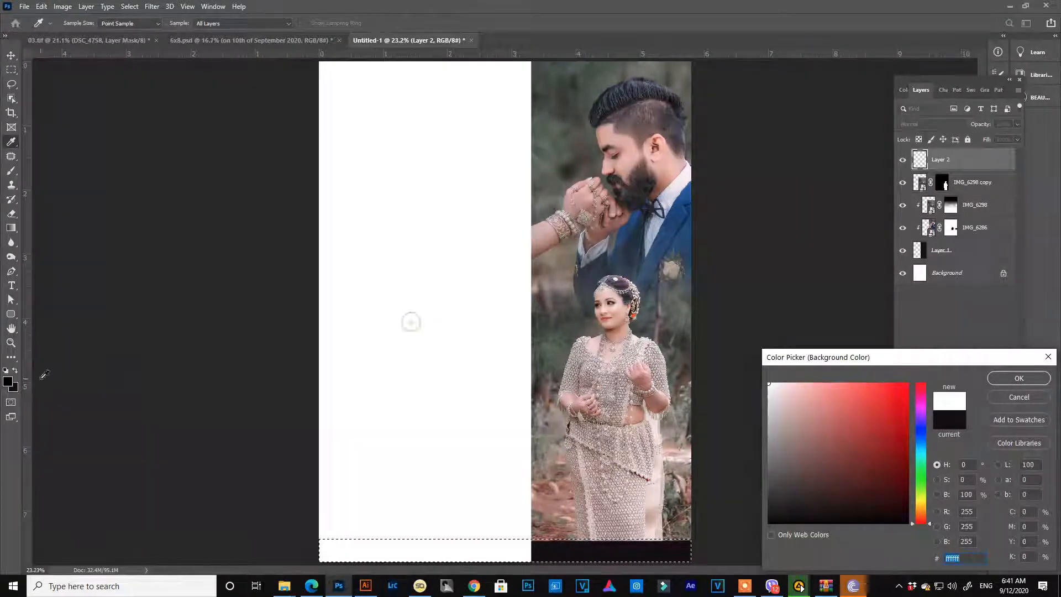
left_click(1012, 378)
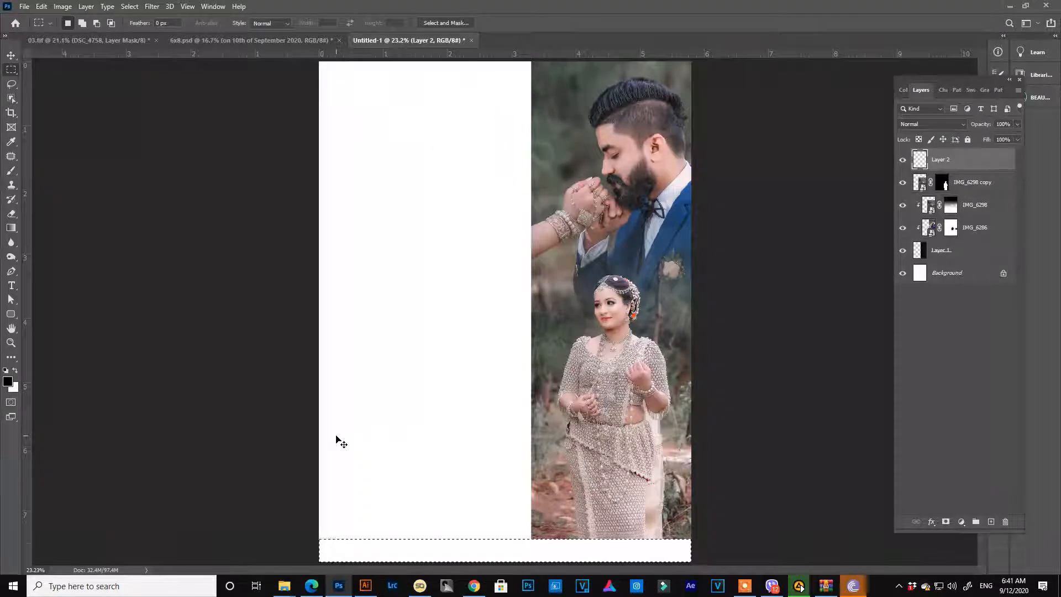
key("ctrl+d")
Step: Place the couple photo IMG_6383 from the Image folder directly above the Background layer
left_click(958, 280)
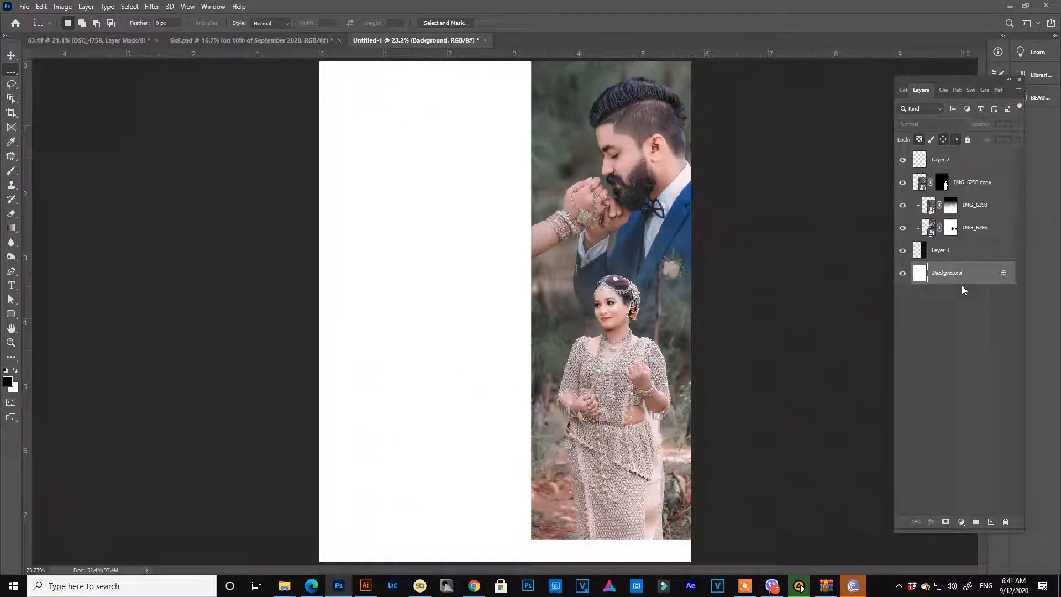
key("alt+Tab")
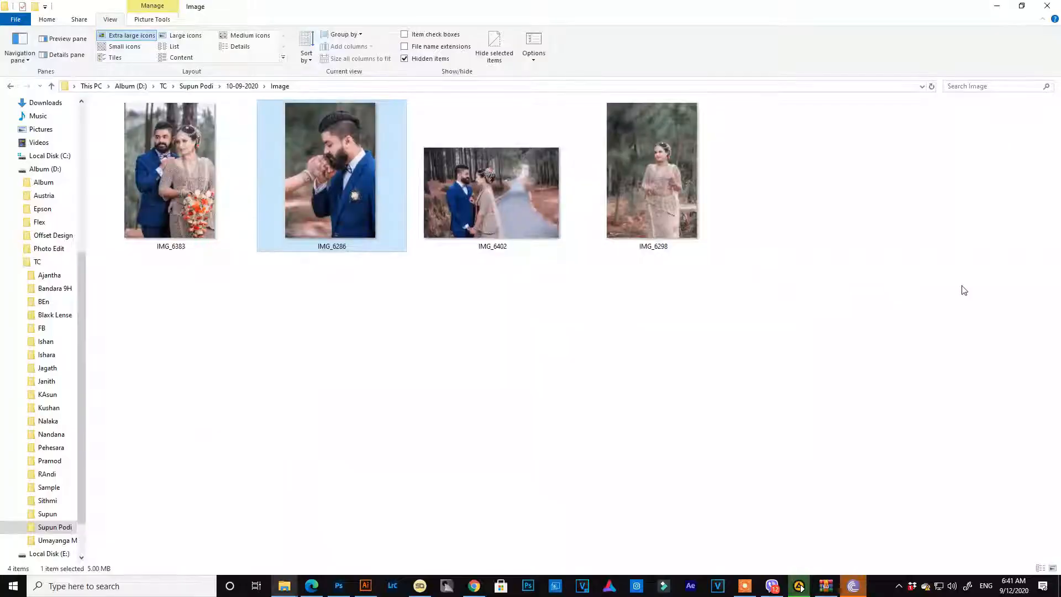
left_click(190, 214)
left_click_drag(187, 201, 424, 447)
key("alt+Tab")
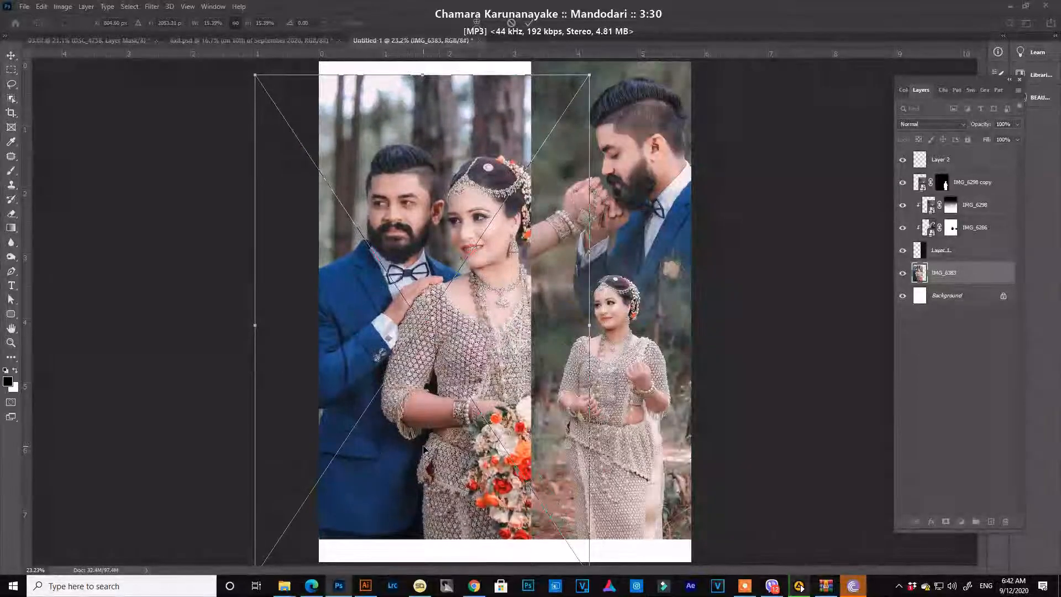
Step: Scale IMG_6383 down to 11.12%, fit it in the lower part of the white area beside the strip, and nudge it slightly up
key("ctrl+minus")
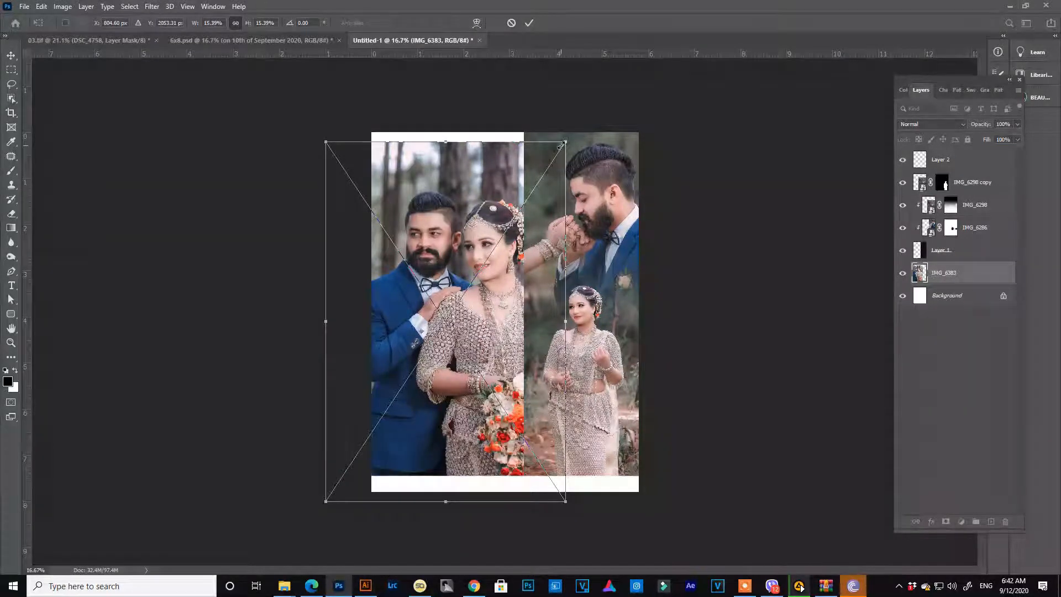
left_click_drag(565, 143, 526, 200)
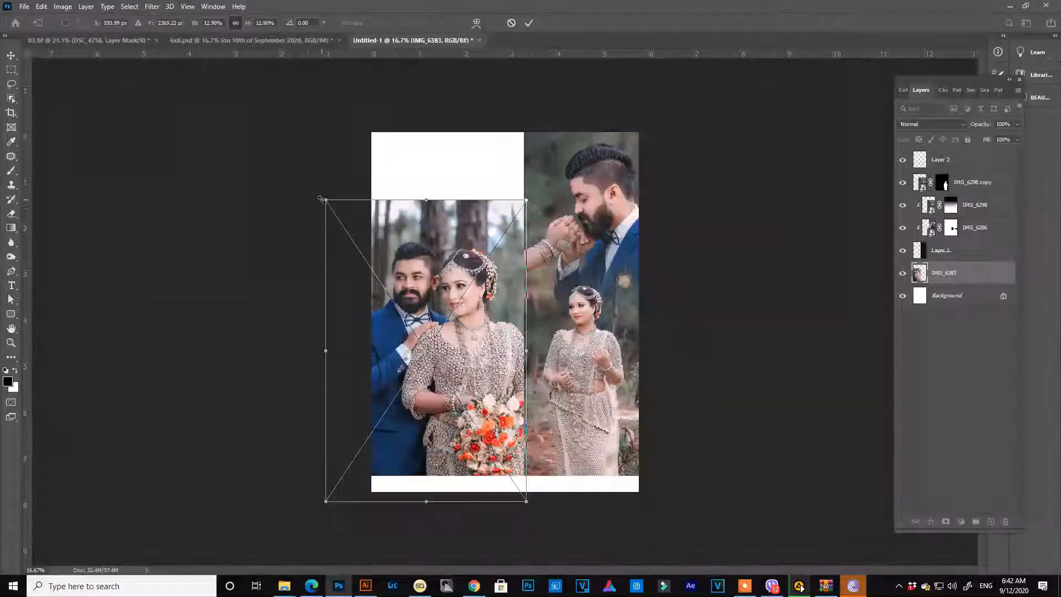
left_click_drag(320, 199, 366, 232)
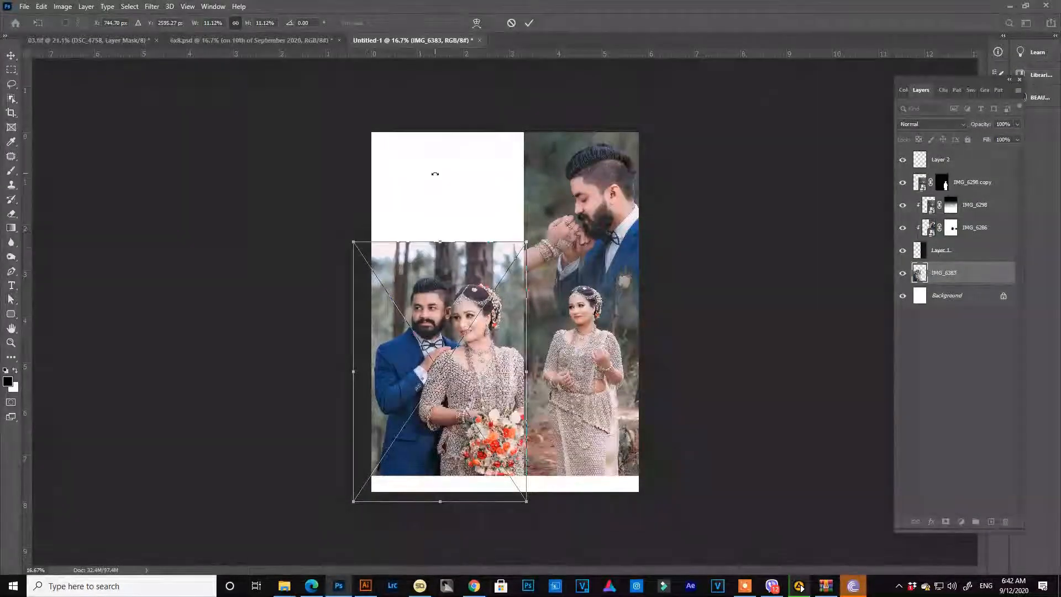
key("shift+Up")
key("shift+Up")
key("shift+Up")
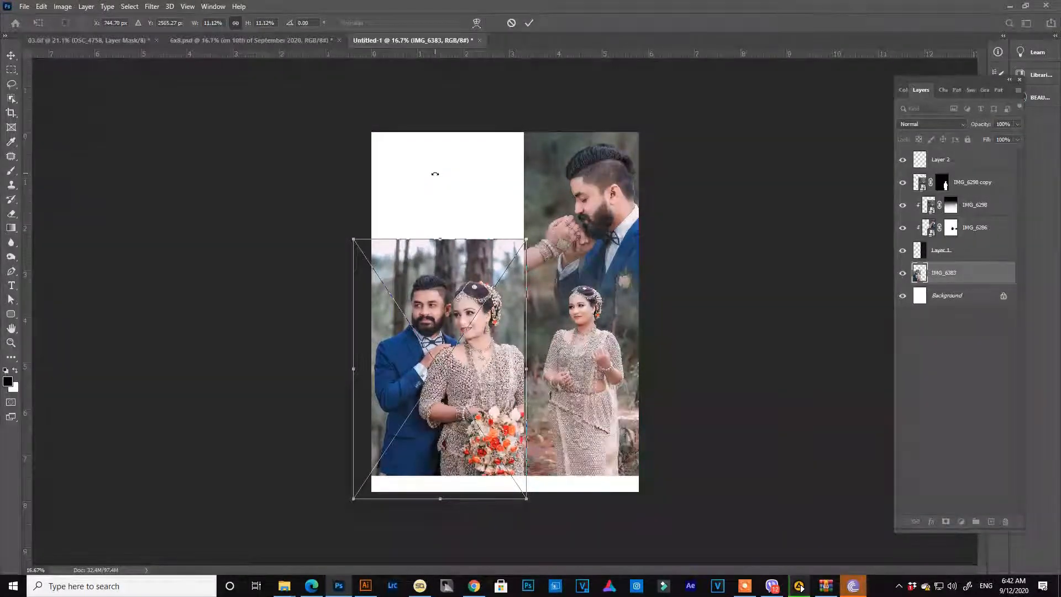
key("Return")
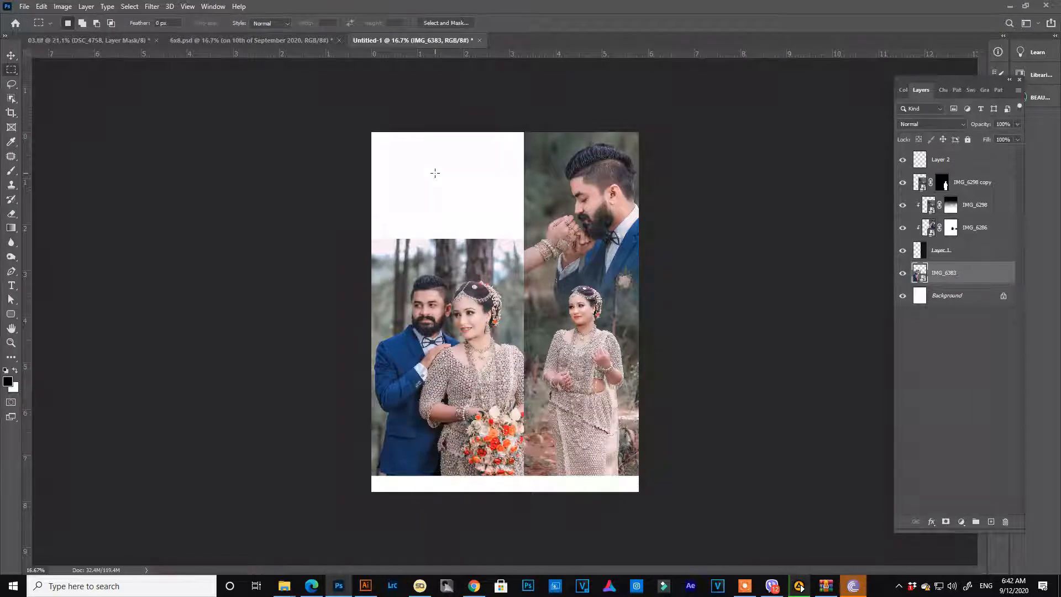
Step: Set the background color to the grey-green 92968c sampled from the blurred forest in the IMG_6383 photo
left_click(15, 390)
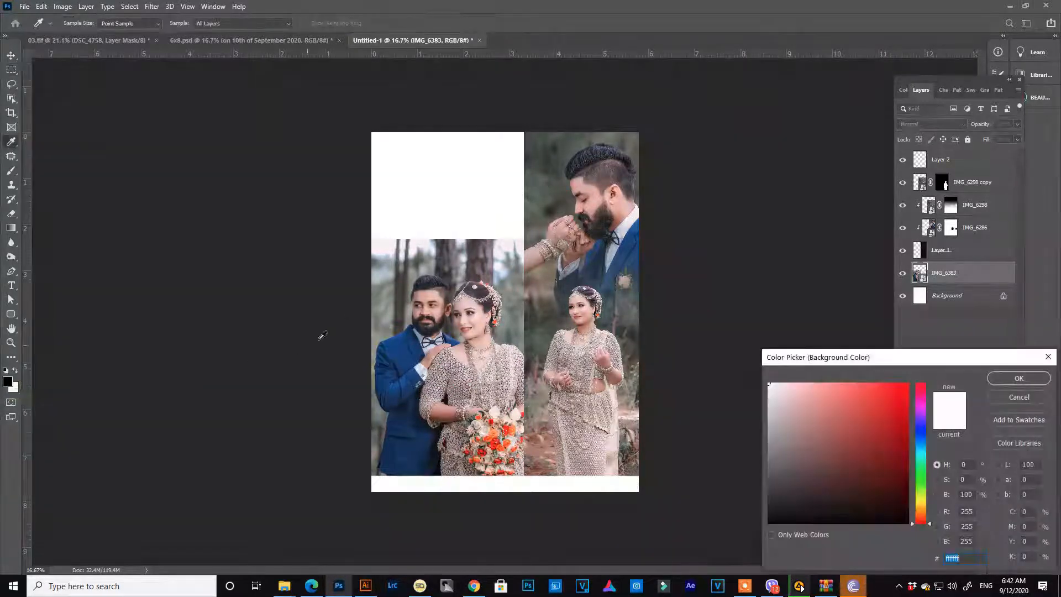
left_click(388, 302)
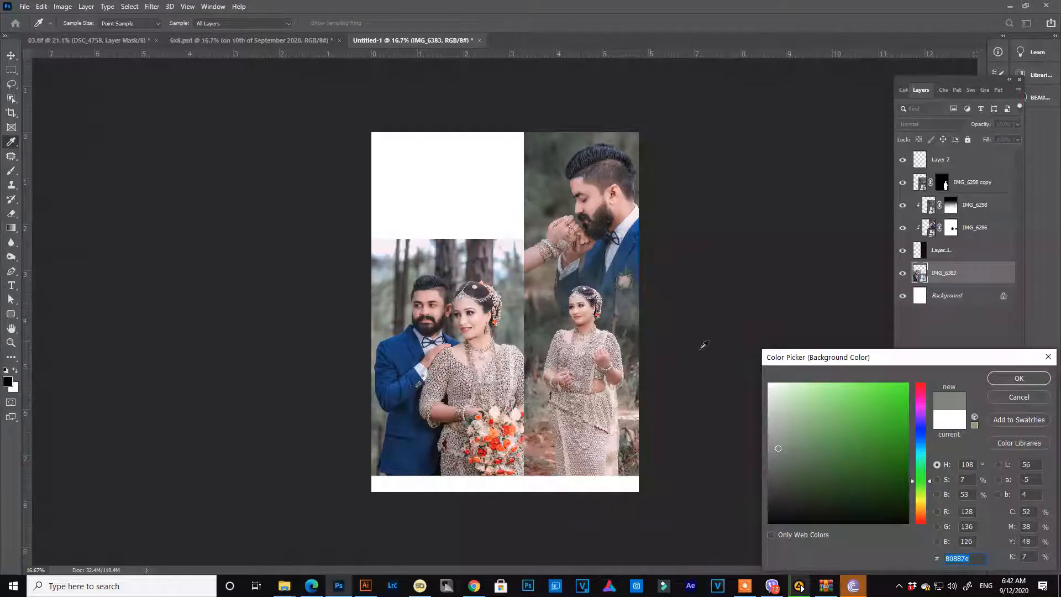
left_click(393, 294)
left_click(389, 294)
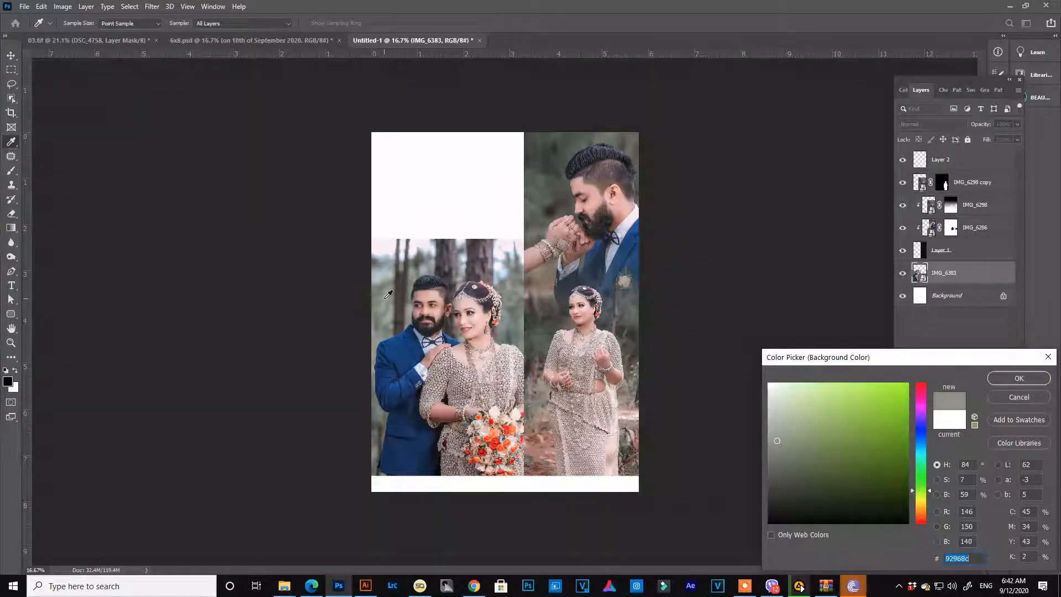
left_click(1006, 380)
key("m")
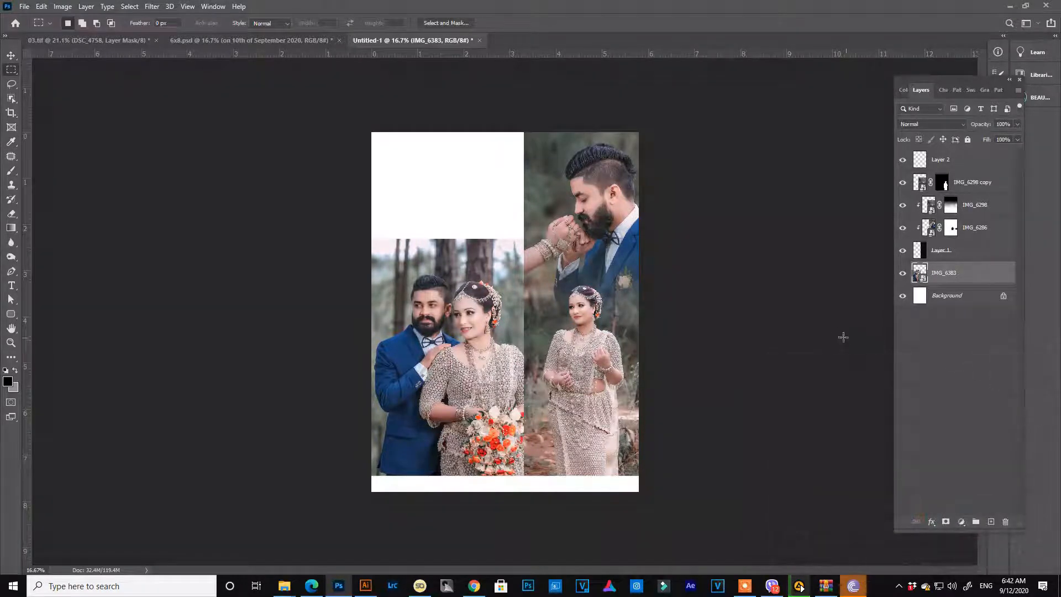
Step: Duplicate the Background layer and fill the copy with the grey-green background color
left_click(966, 298)
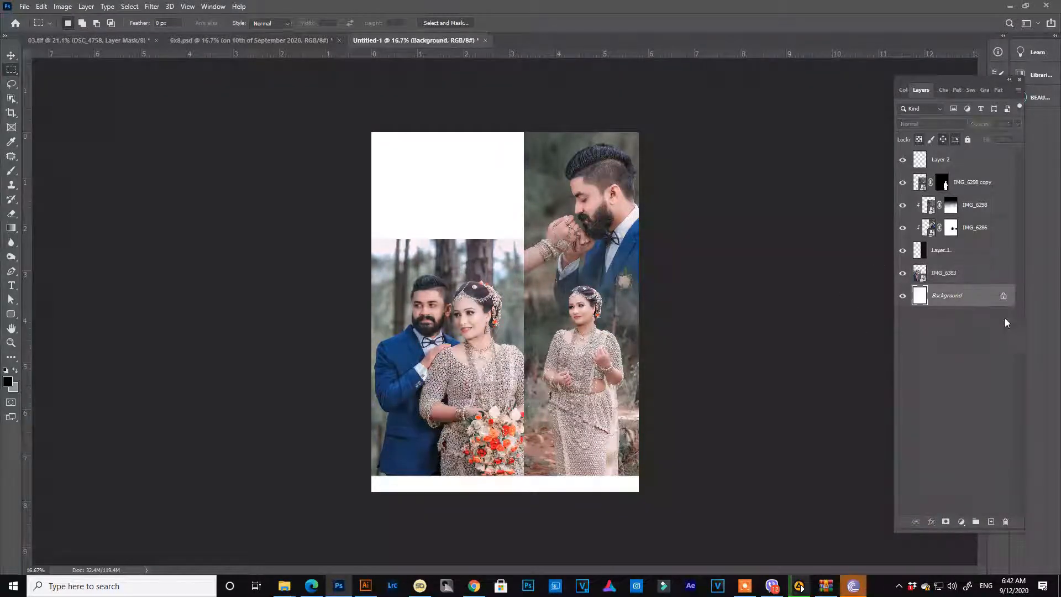
key("ctrl+j")
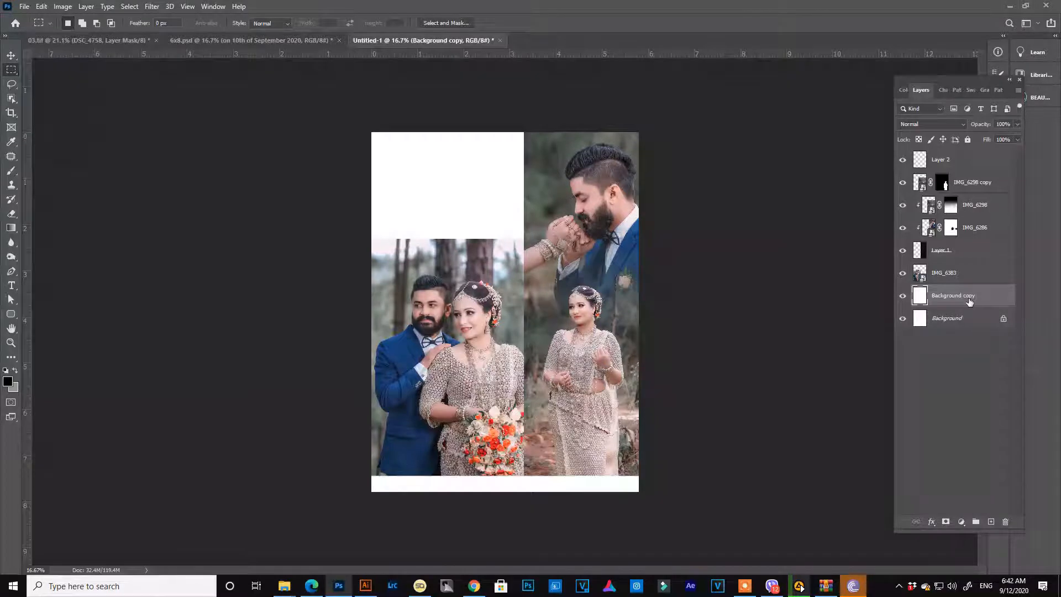
key("ctrl+BackSpace")
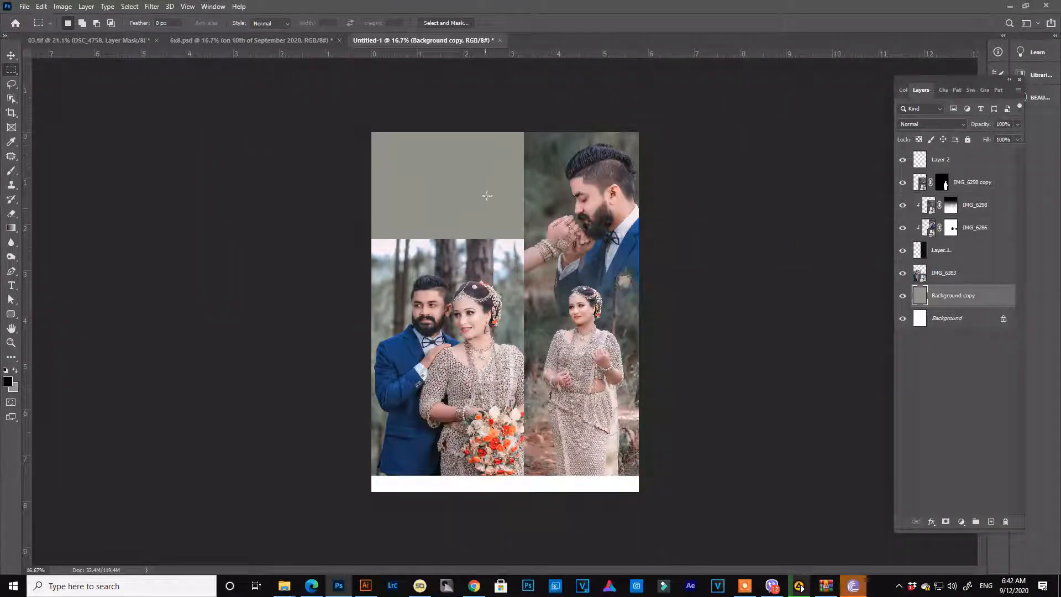
Step: Duplicate IMG_6383, select the couple with Select Subject, and add a layer mask to the copy from that selection
left_click(959, 277)
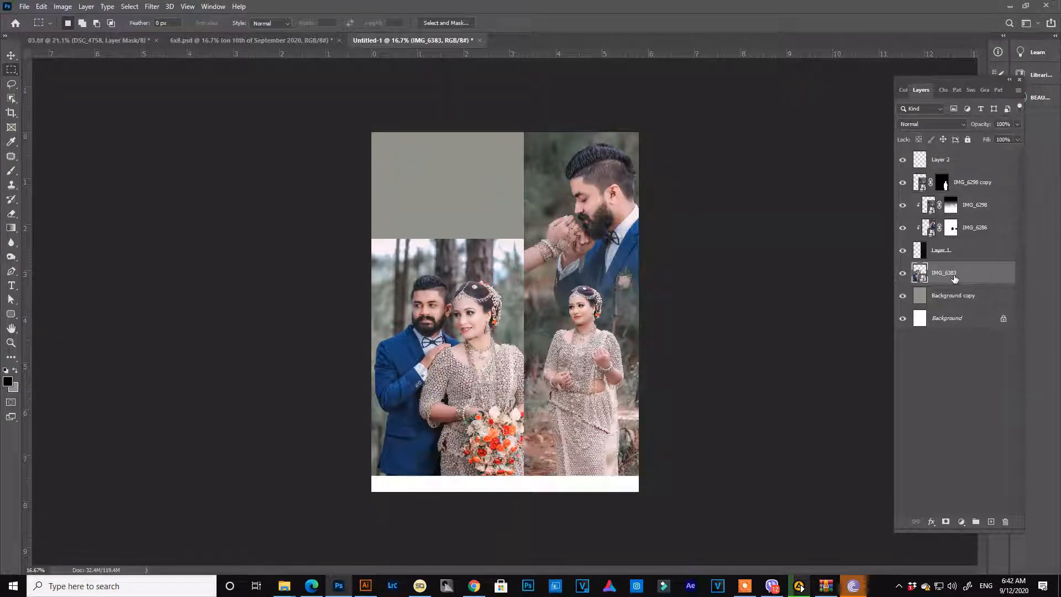
key("ctrl+j")
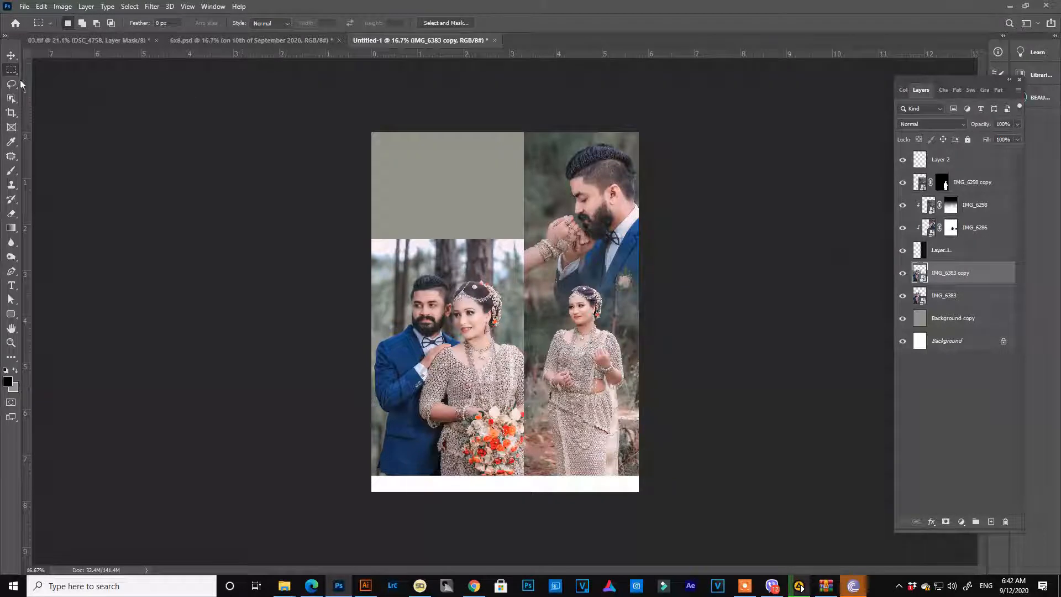
left_click(12, 99)
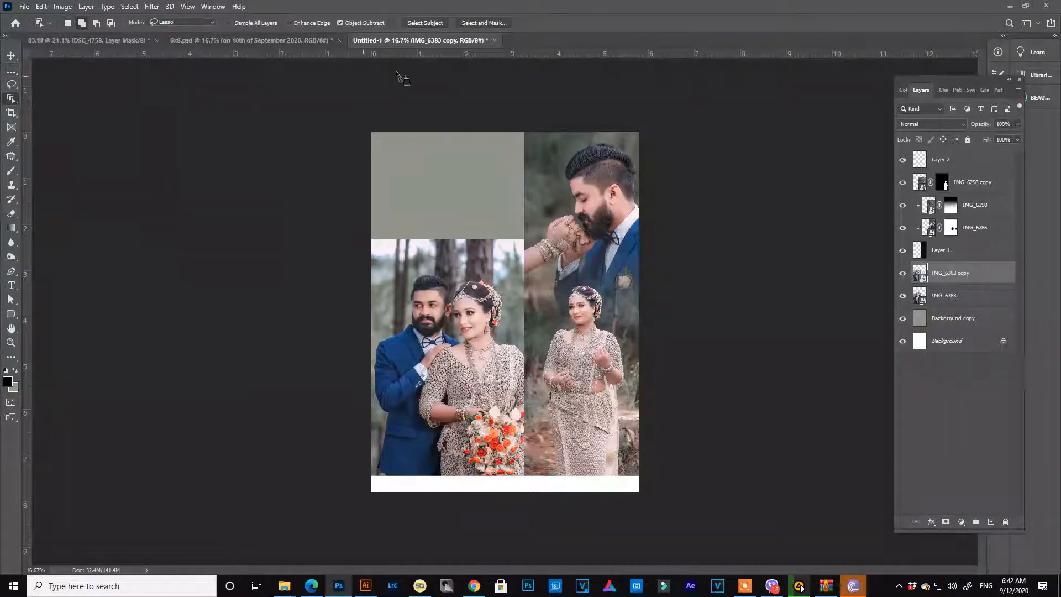
left_click(435, 23)
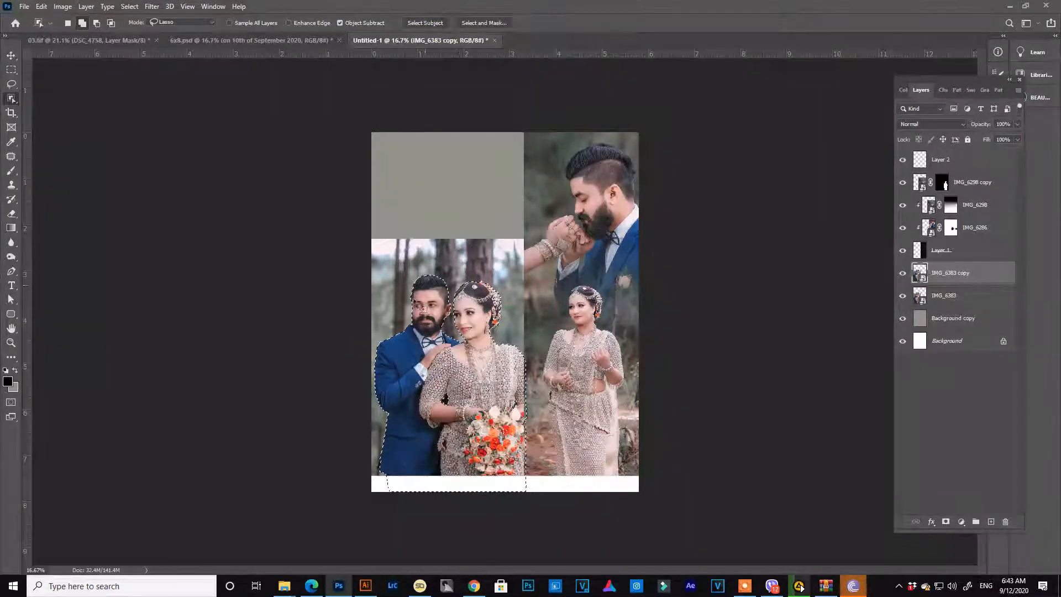
left_click(945, 523)
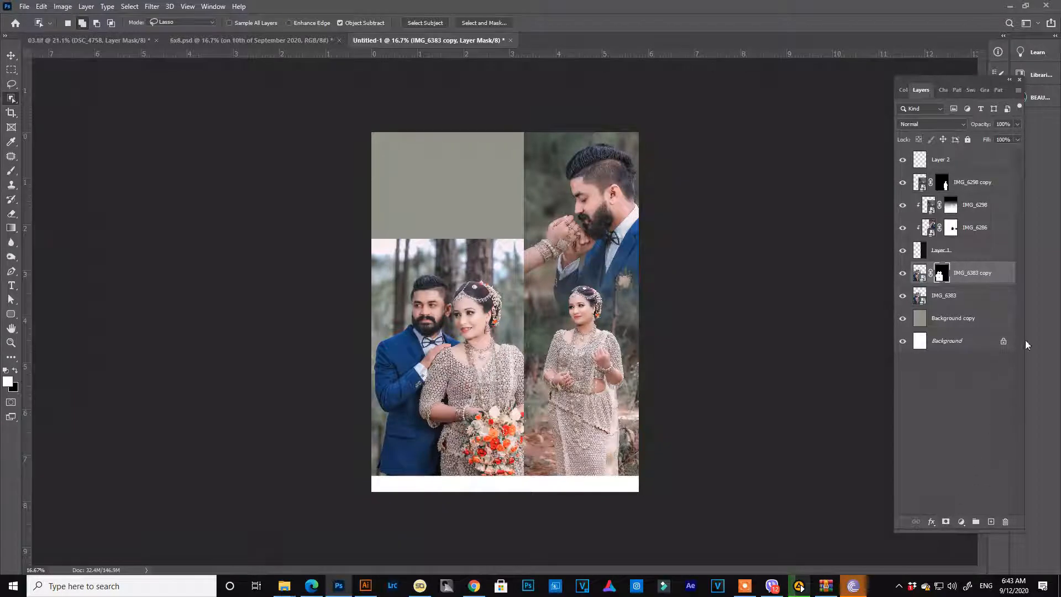
Step: Add a layer mask to IMG_6383 and fade the photo's upper edge into the grey-green background with a reversed black-to-white linear gradient
left_click(968, 297)
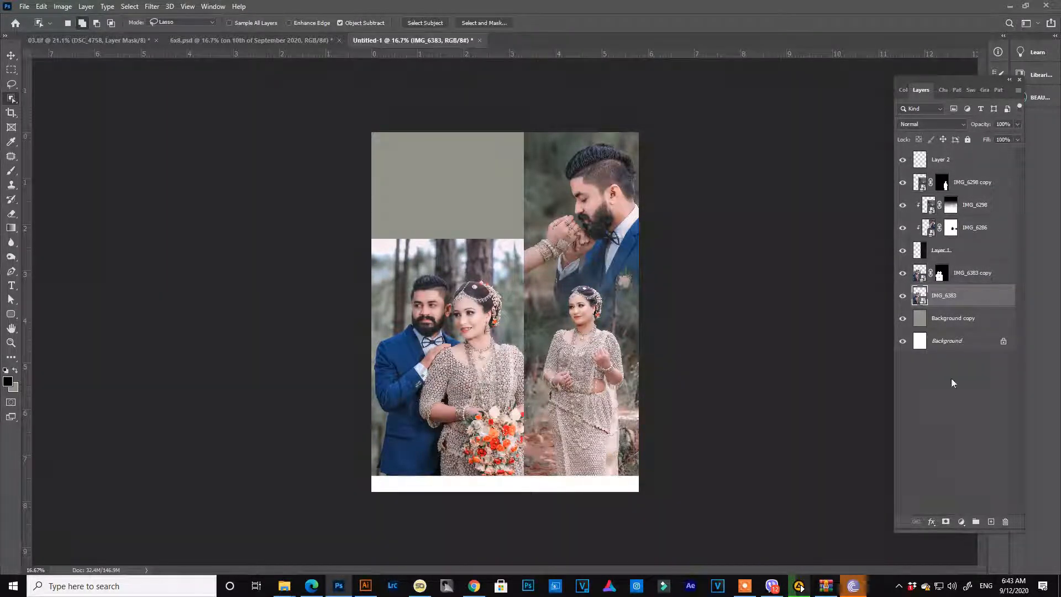
left_click(945, 523)
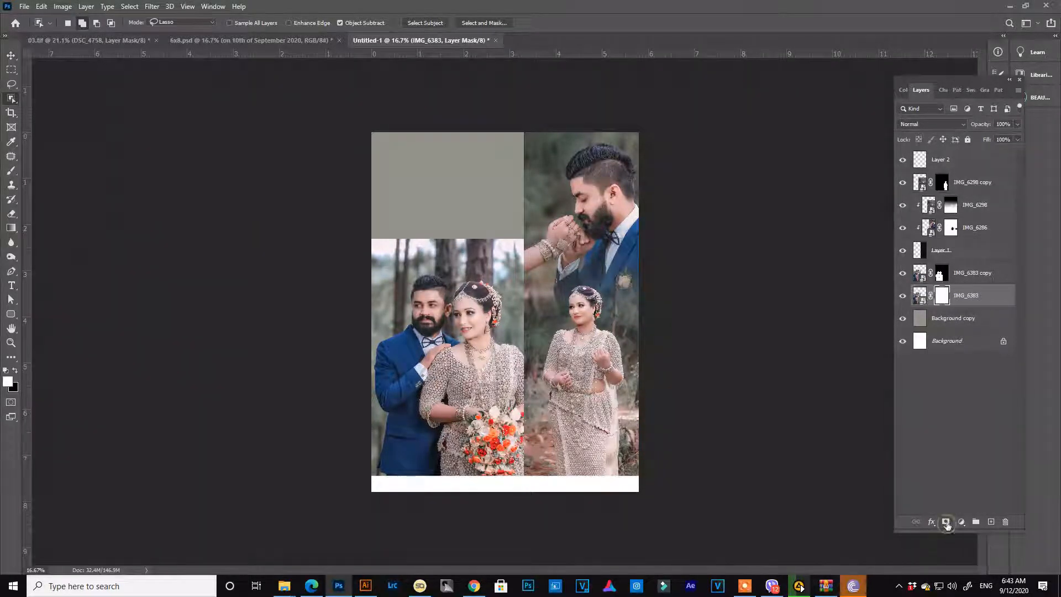
left_click(12, 229)
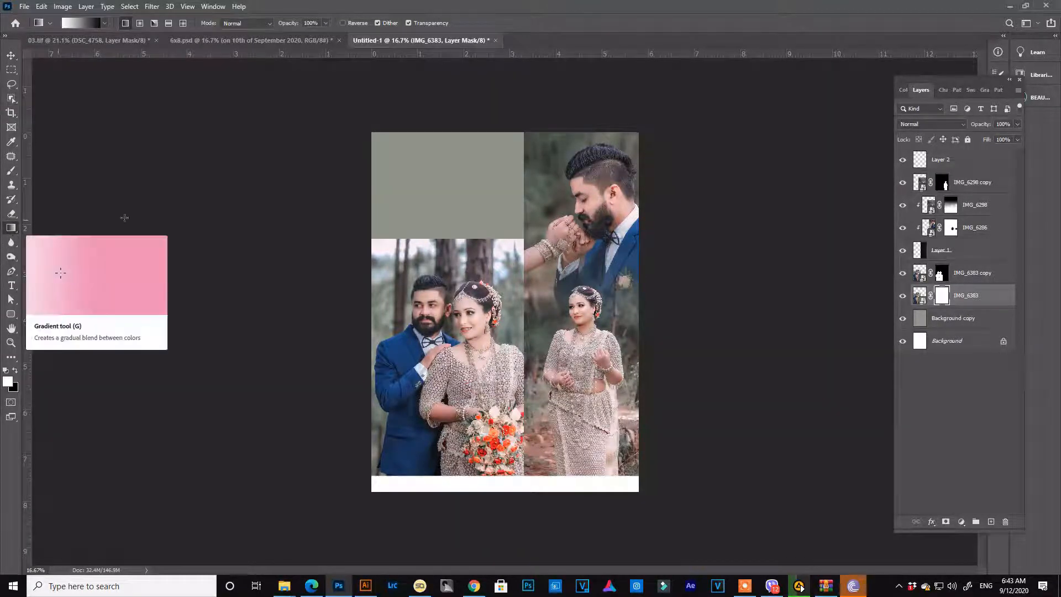
left_click_drag(453, 241, 454, 327)
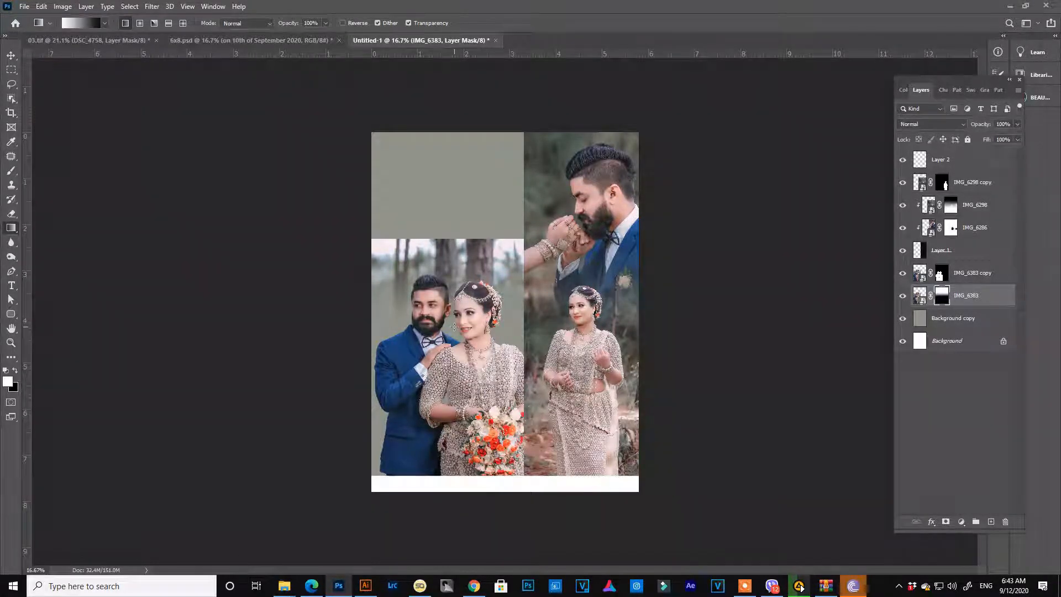
key("ctrl+z")
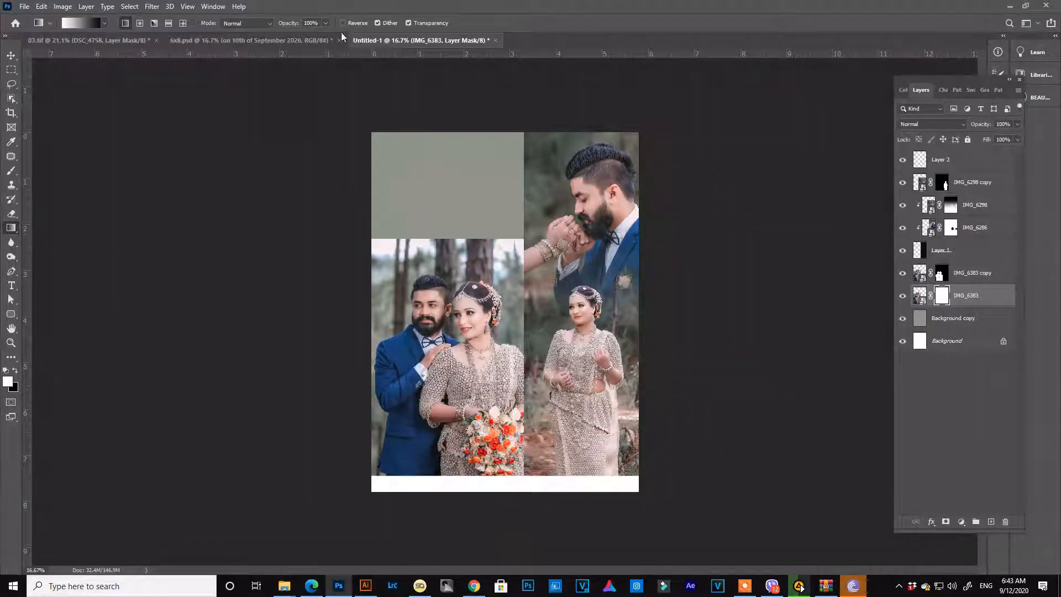
left_click(342, 22)
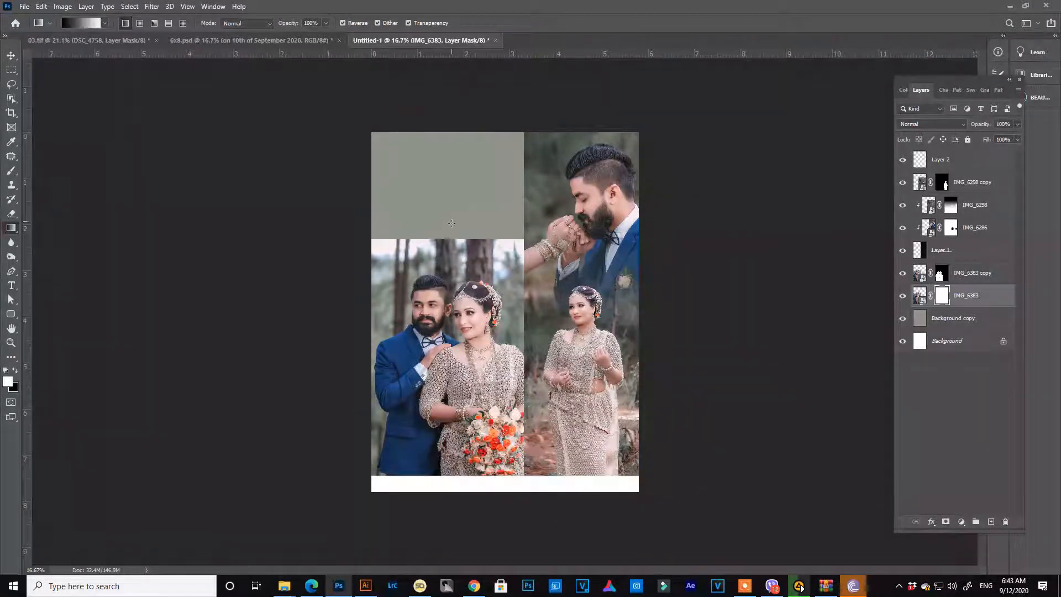
left_click_drag(447, 241, 447, 356)
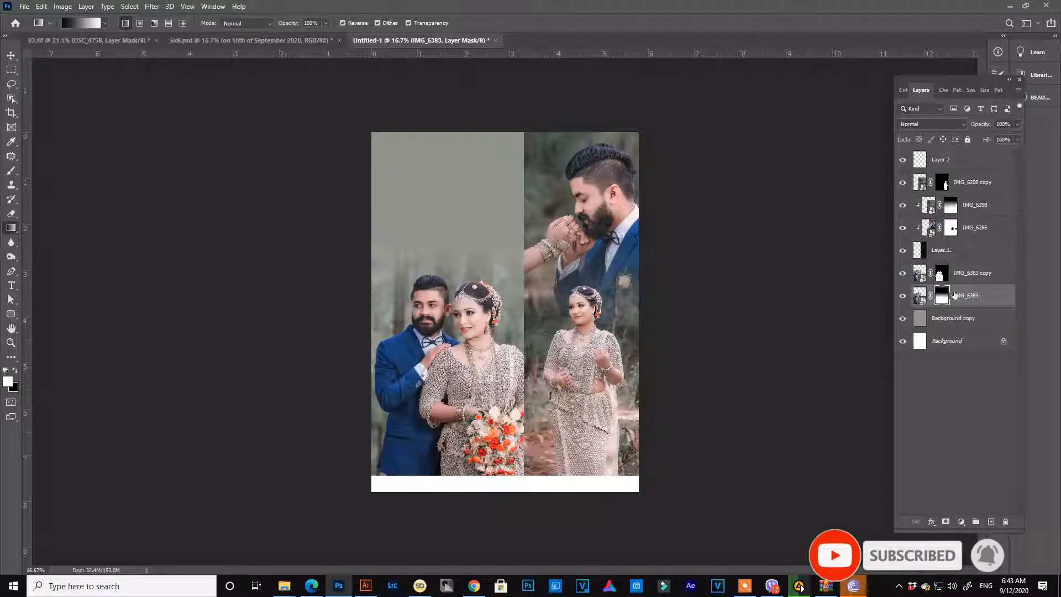
Step: Place IMG_6402 from the Image folder directly above Background copy at 11.45% scale, positioning the couple in the empty area above IMG_6383
left_click(956, 323)
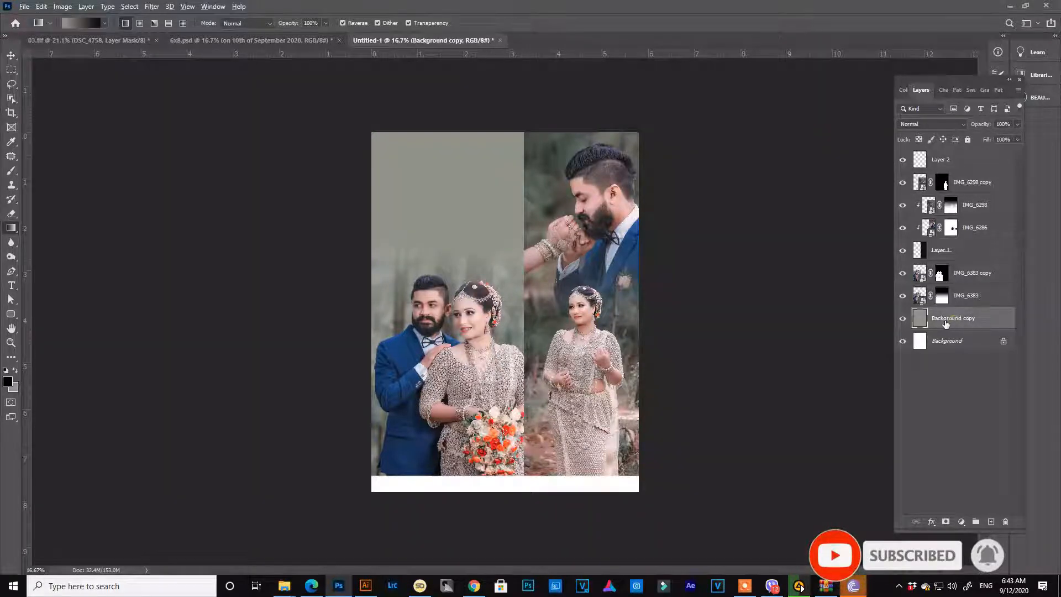
key("alt+Tab")
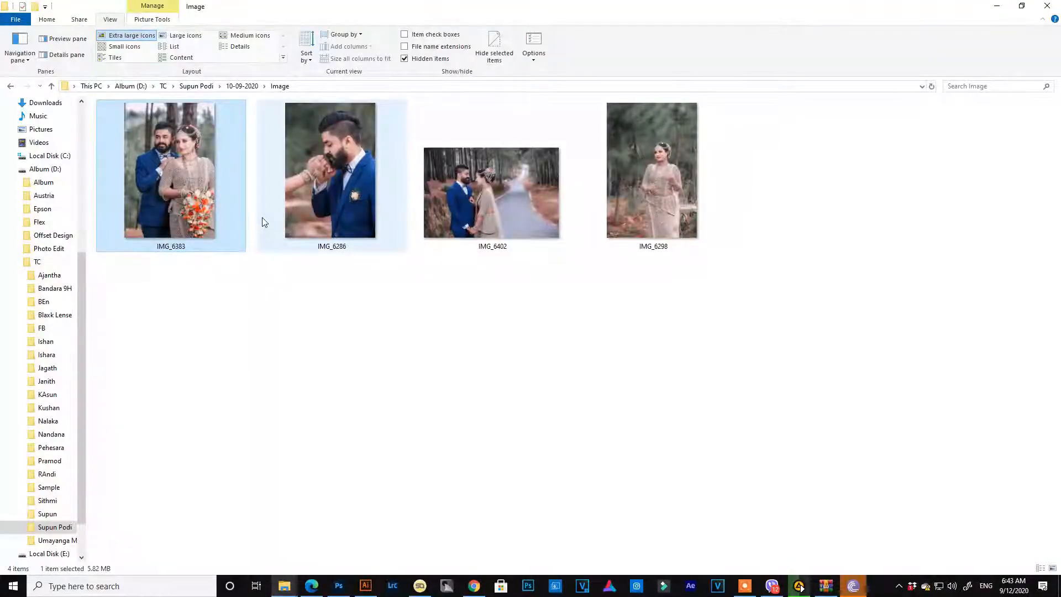
left_click(483, 220)
left_click_drag(497, 191, 446, 185)
key("alt+Tab")
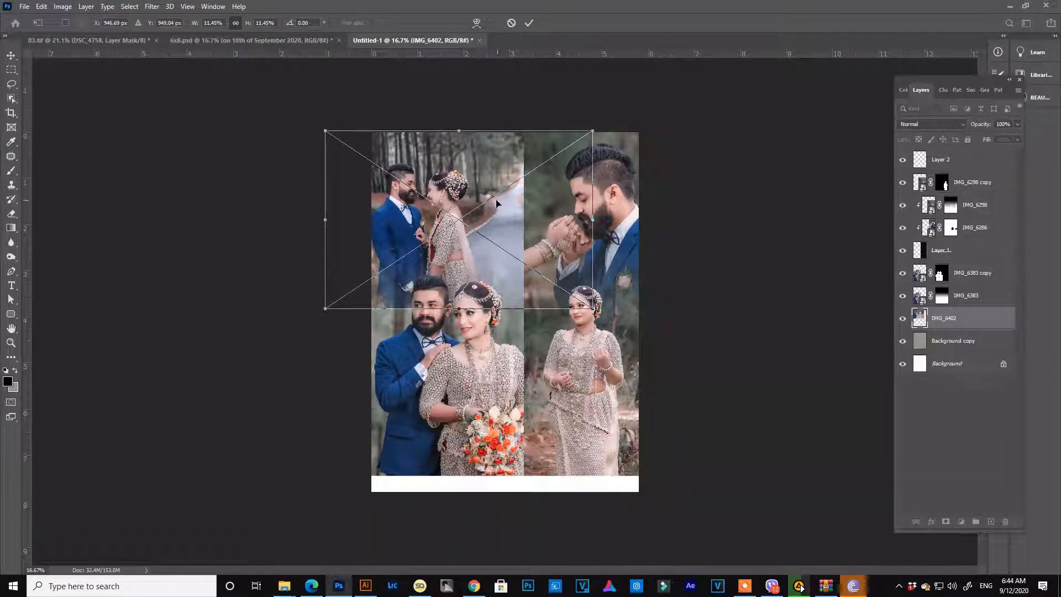
mouse_move(461, 192)
left_mouse_down()
mouse_move(484, 189)
mouse_move(452, 190)
left_mouse_up()
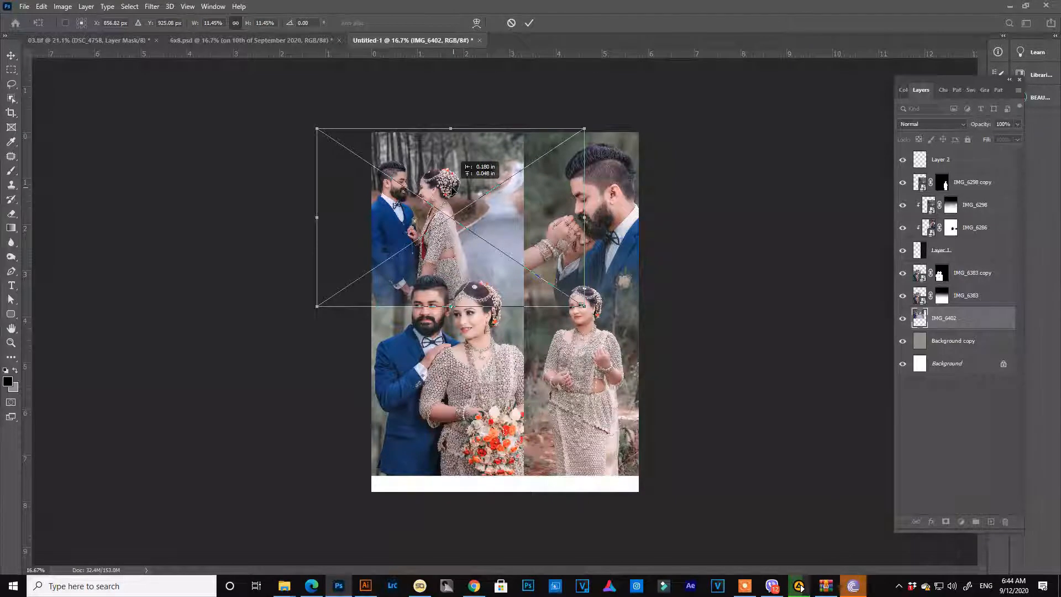
left_click_drag(452, 190, 452, 189)
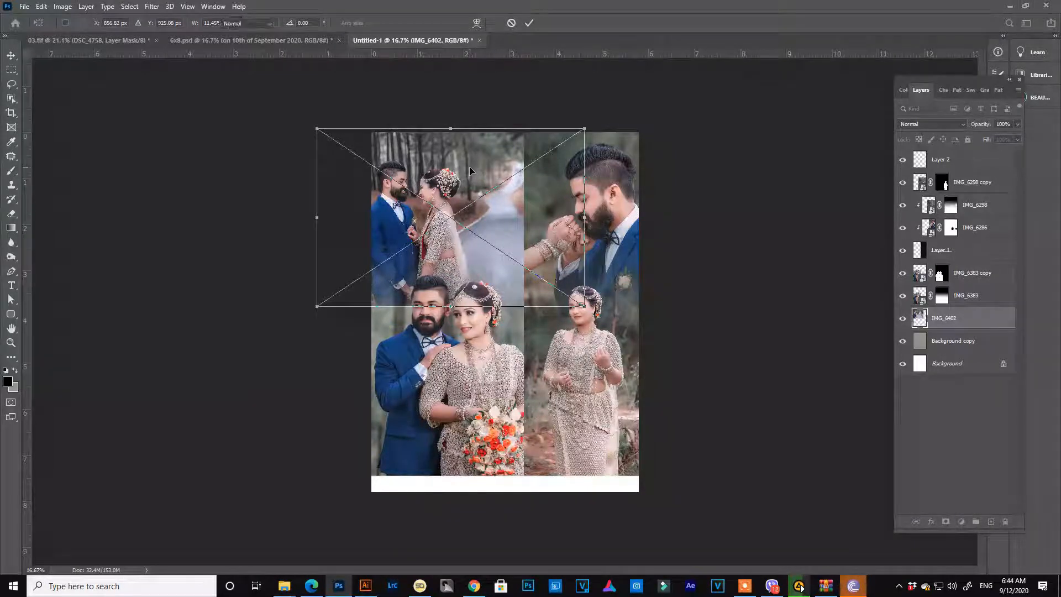
key("Return")
Step: Add a layer mask to IMG_6402 and brush black along the photo's lower edge to blend it into the couple photo below
key("g")
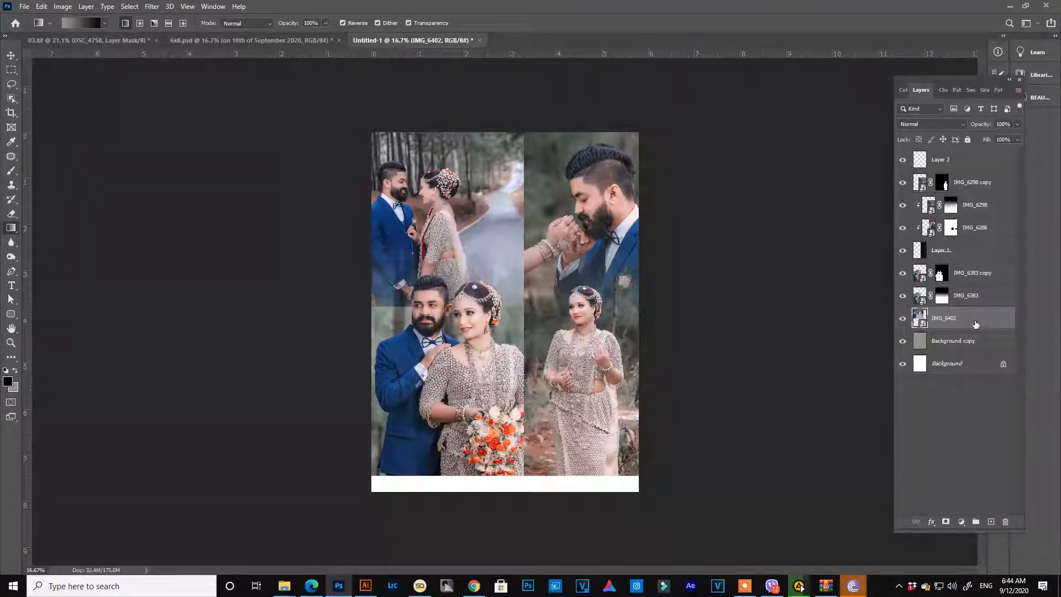
left_click(946, 521)
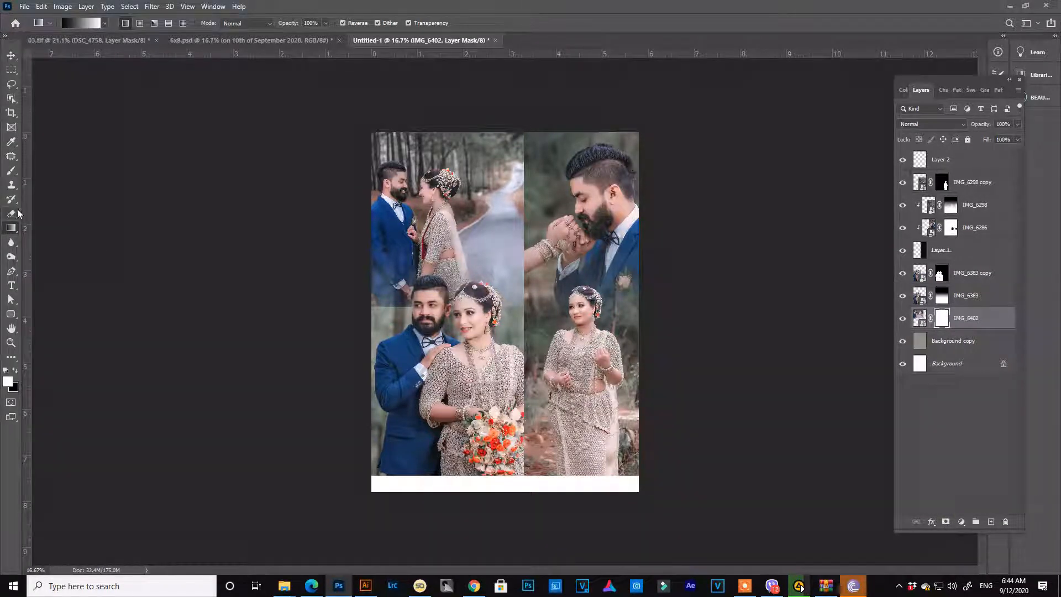
left_click(11, 172)
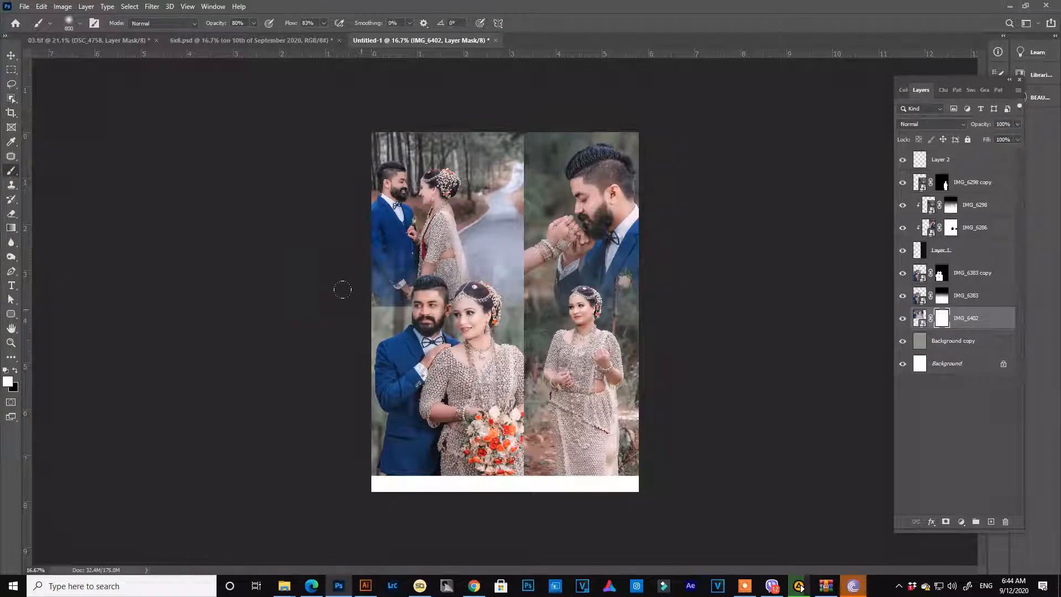
left_click(15, 370)
left_click_drag(408, 301, 378, 307)
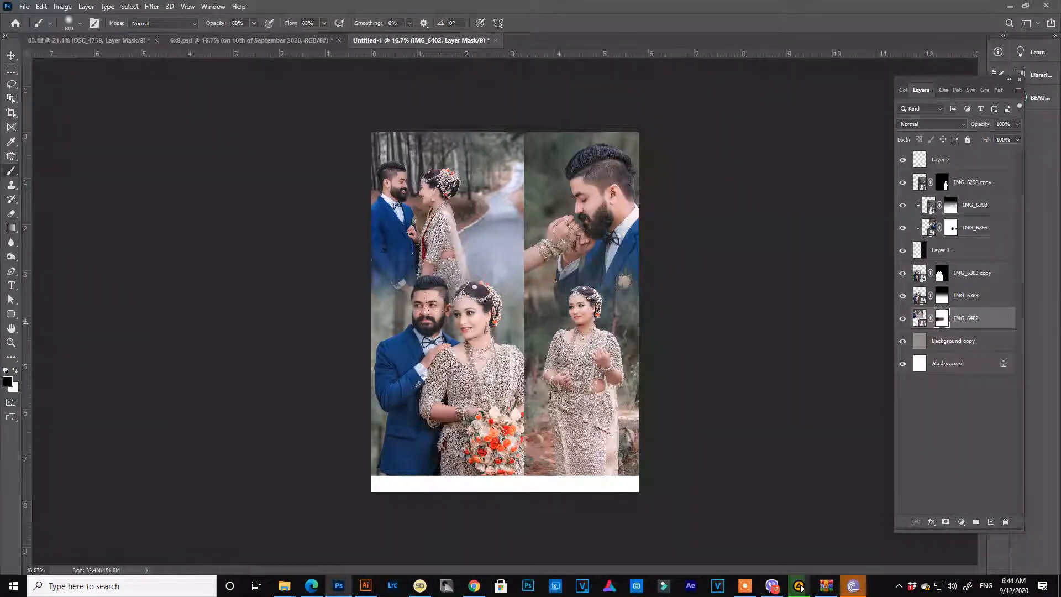
Step: Copy the "Thank you" Vector Smart Object from 6x8.psd into Untitled-1 above Layer 2, placing it across the strip's seam near the page top
left_click(953, 159)
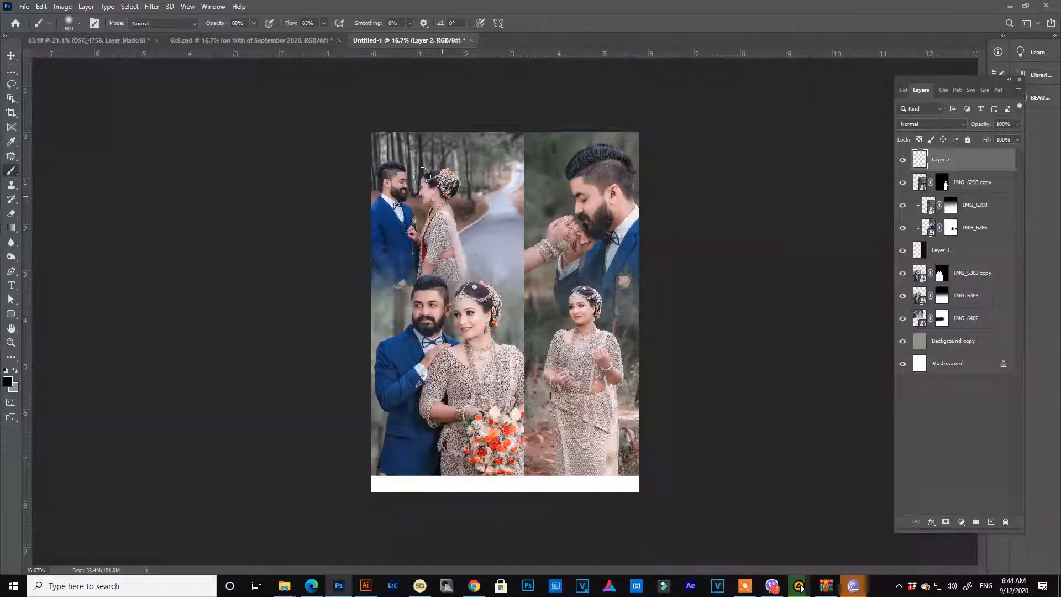
left_click(296, 41)
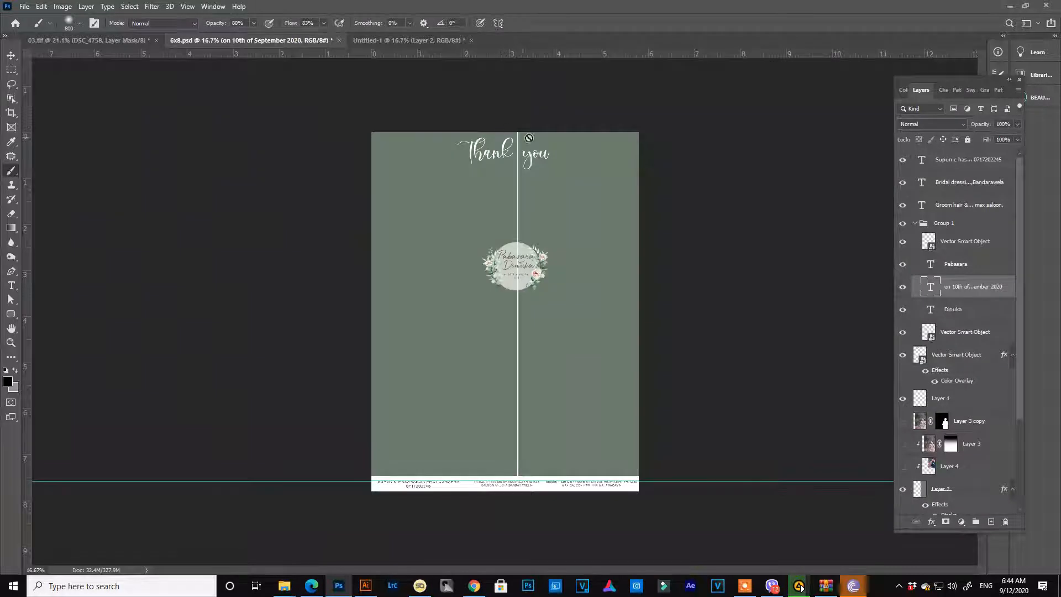
key("v")
right_click(495, 159)
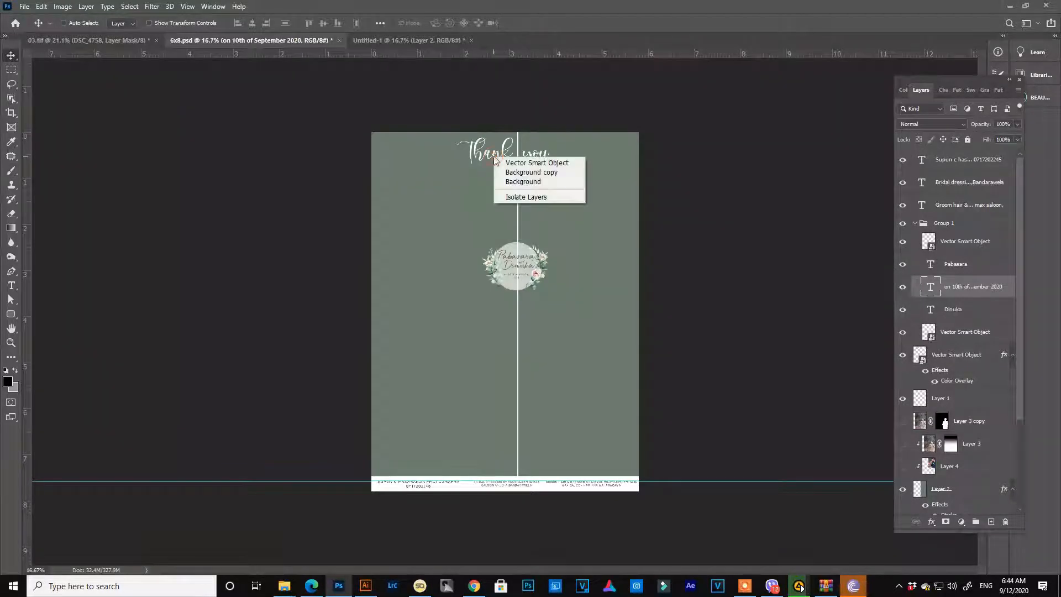
left_click(509, 163)
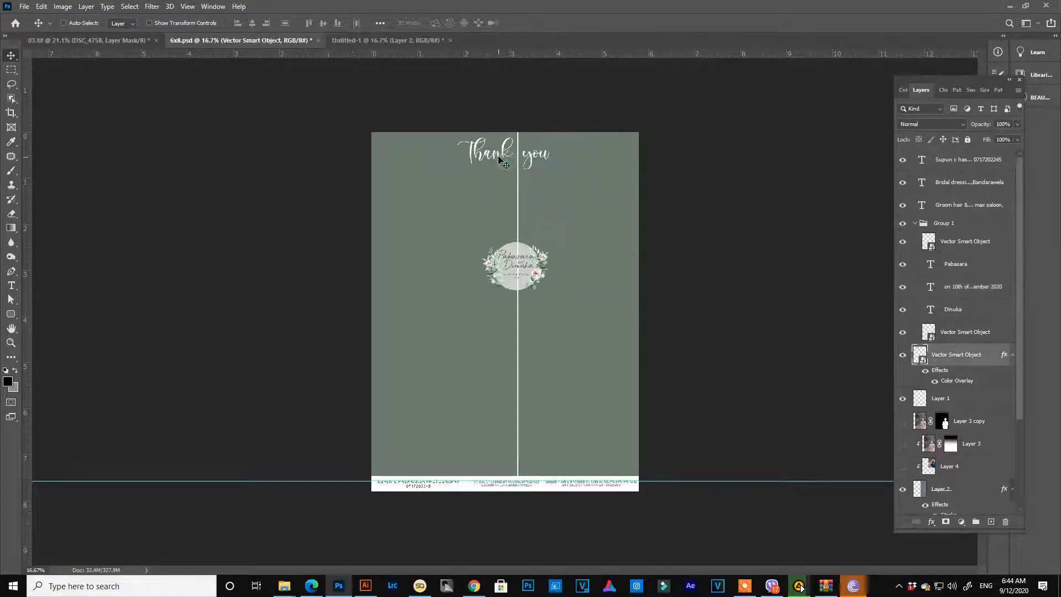
left_click(397, 41)
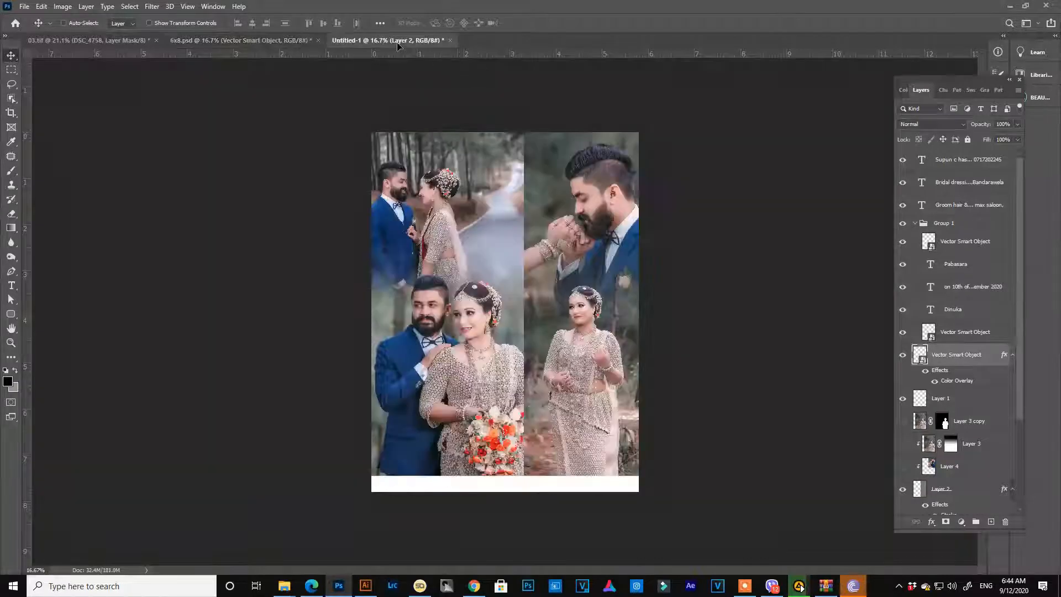
left_click_drag(468, 101, 532, 154)
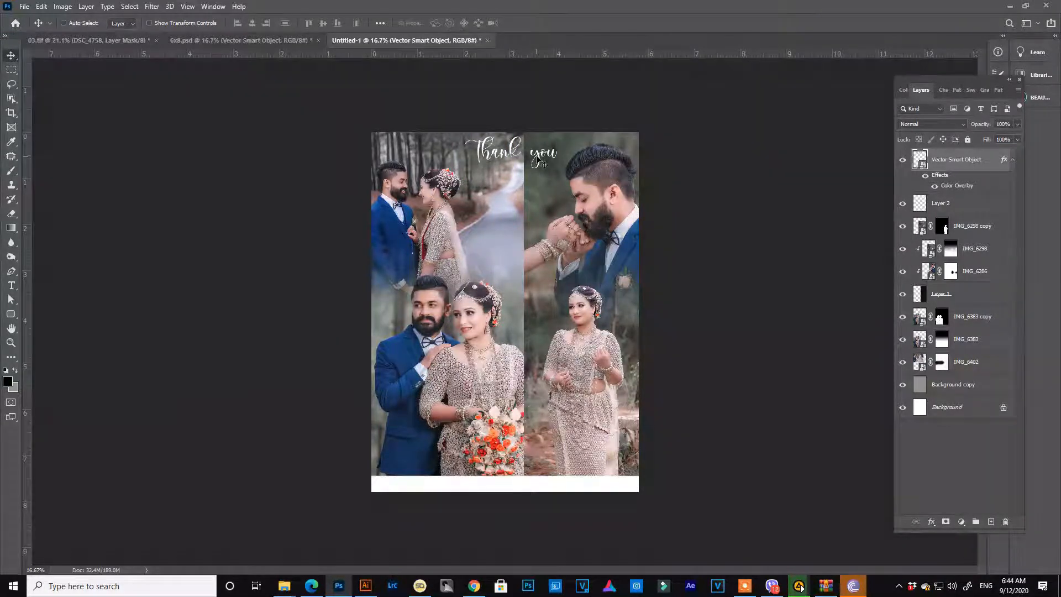
Step: Copy the floral name badge, Group 1, from 6x8.psd into Untitled-1 and place it on the strip's seam between the upper and lower photos
left_click(252, 41)
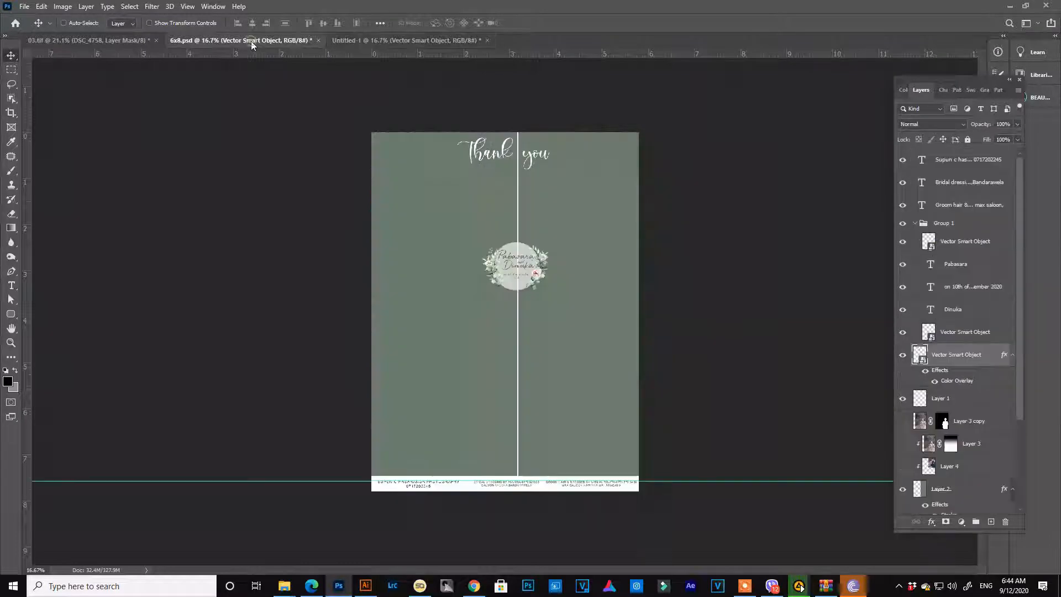
right_click(535, 269)
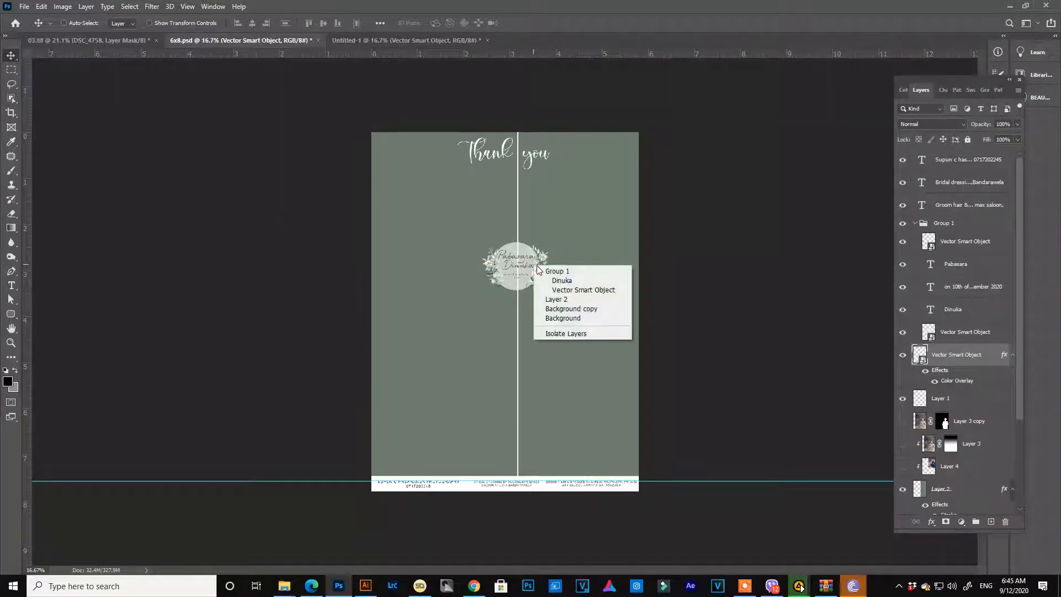
left_click(556, 270)
left_click_drag(544, 269, 507, 202)
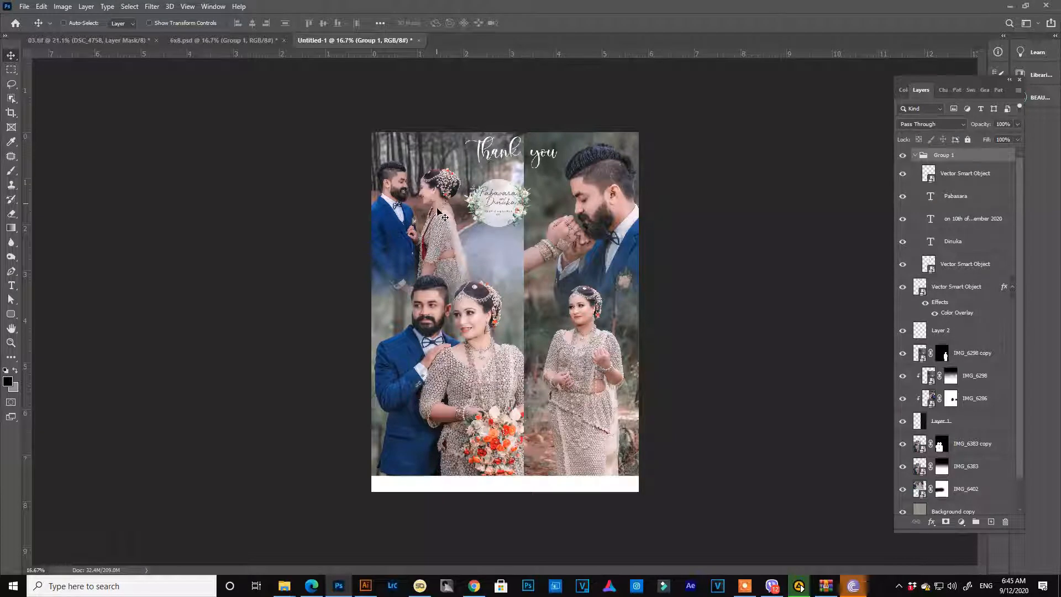
left_click_drag(521, 193, 530, 250)
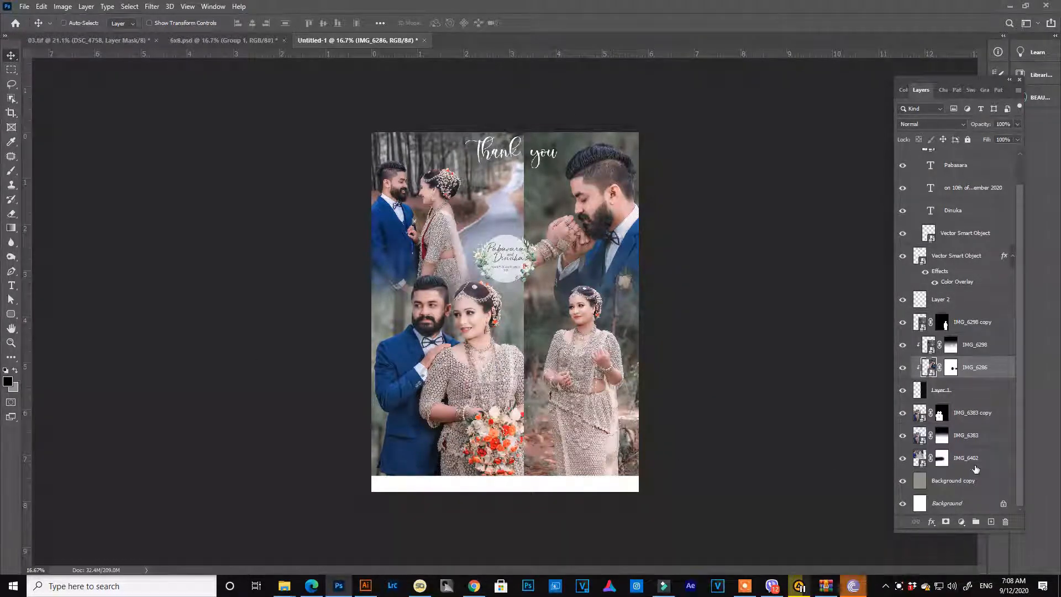
Step: Select all layers from Group 1 down to Background and merge them into a single layer
scroll(973, 471, "up", 1)
scroll(973, 471, "up", 1)
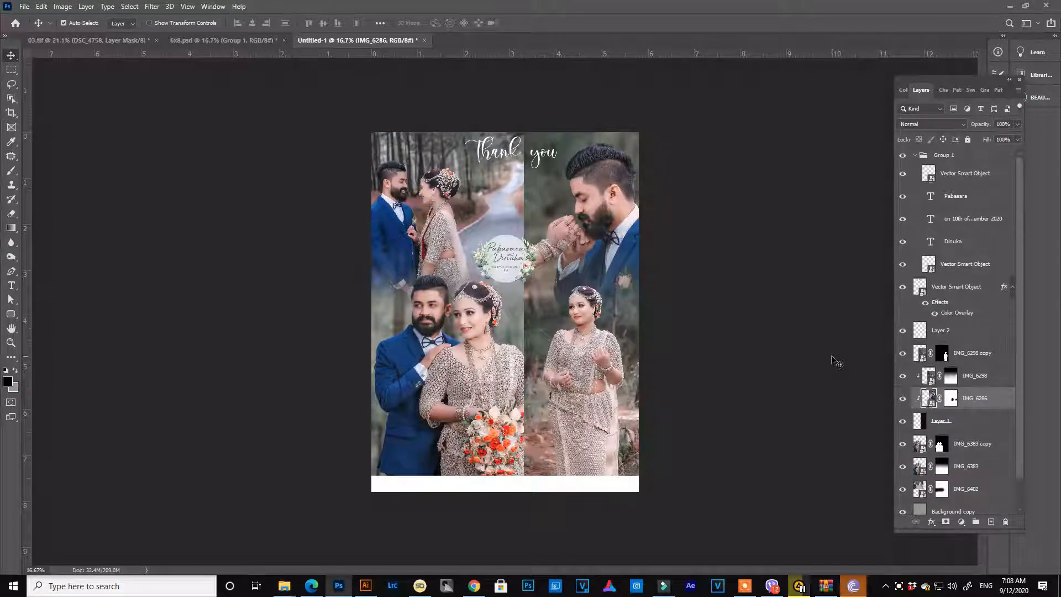
key("ctrl")
left_click(953, 292)
left_click(960, 157)
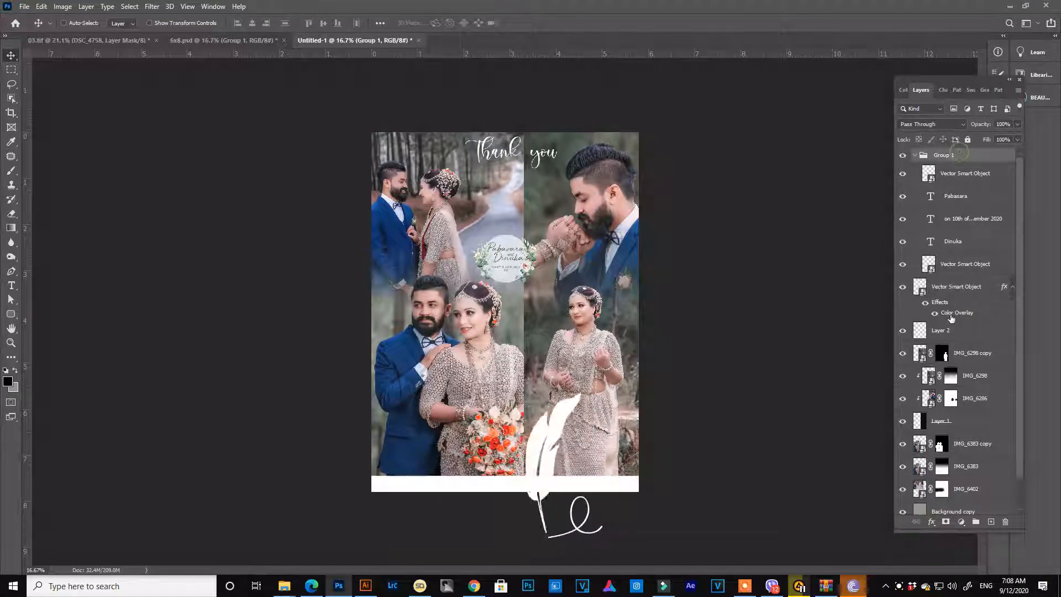
scroll(961, 387, "down", 2)
left_click(956, 504, "shift")
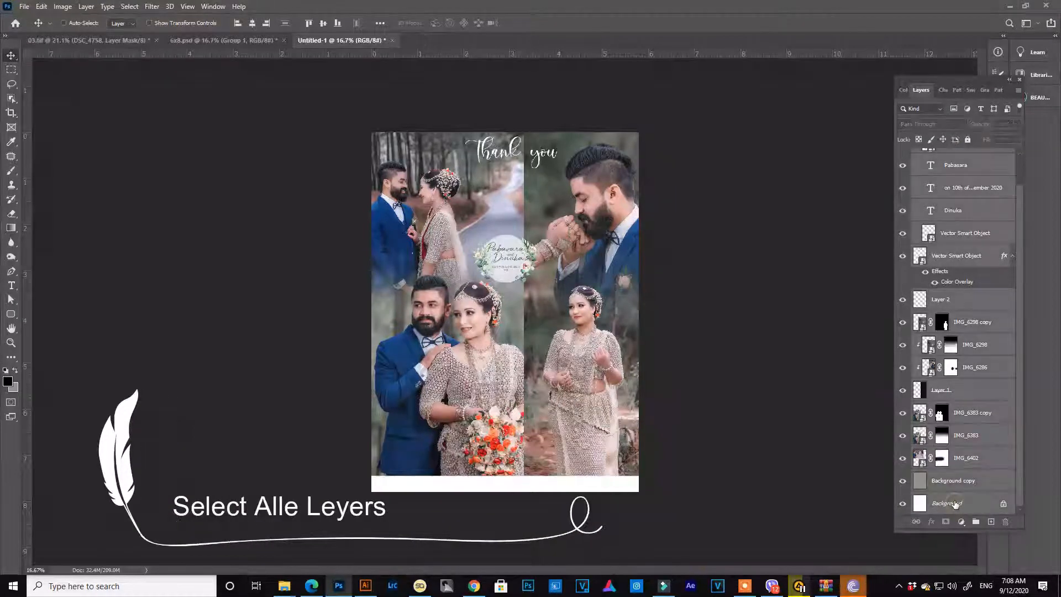
key("ctrl+e")
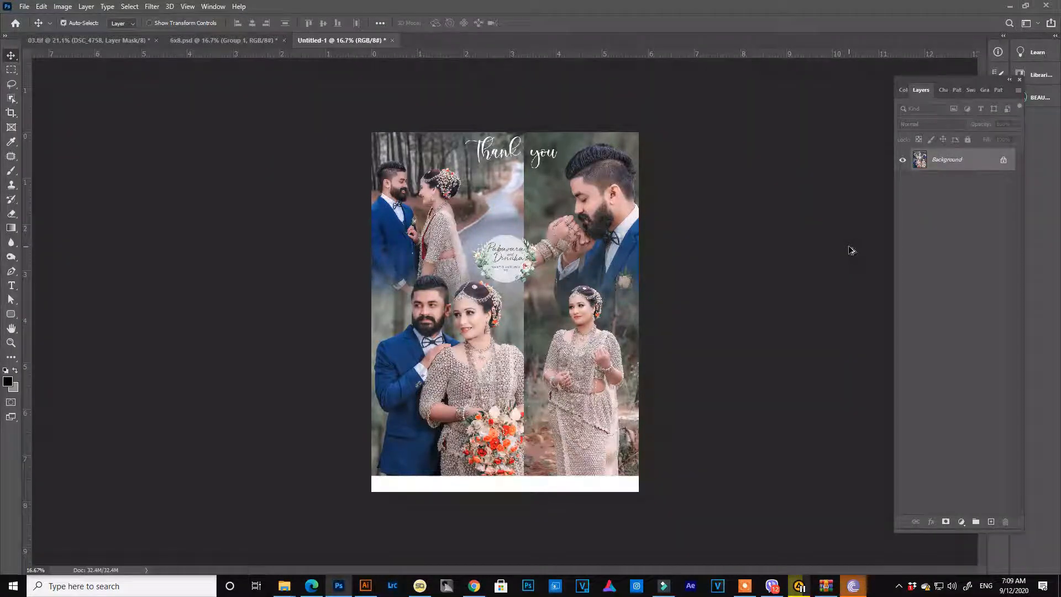
Step: Enlarge the canvas to 6 x 8 inches from the center with white (ffffff) as the canvas extension color
key("ctrl+alt+c")
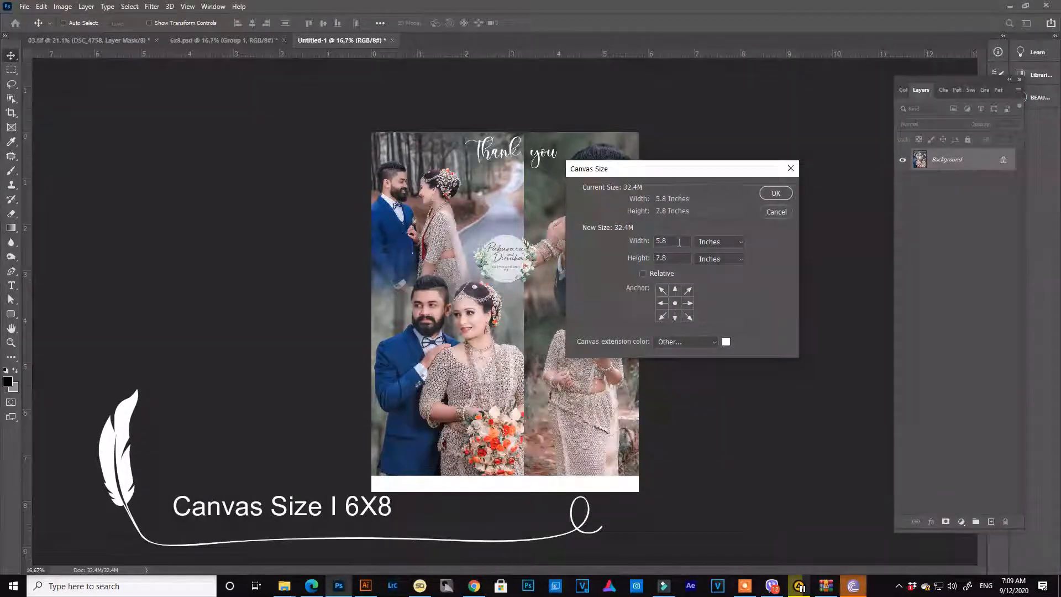
type("6")
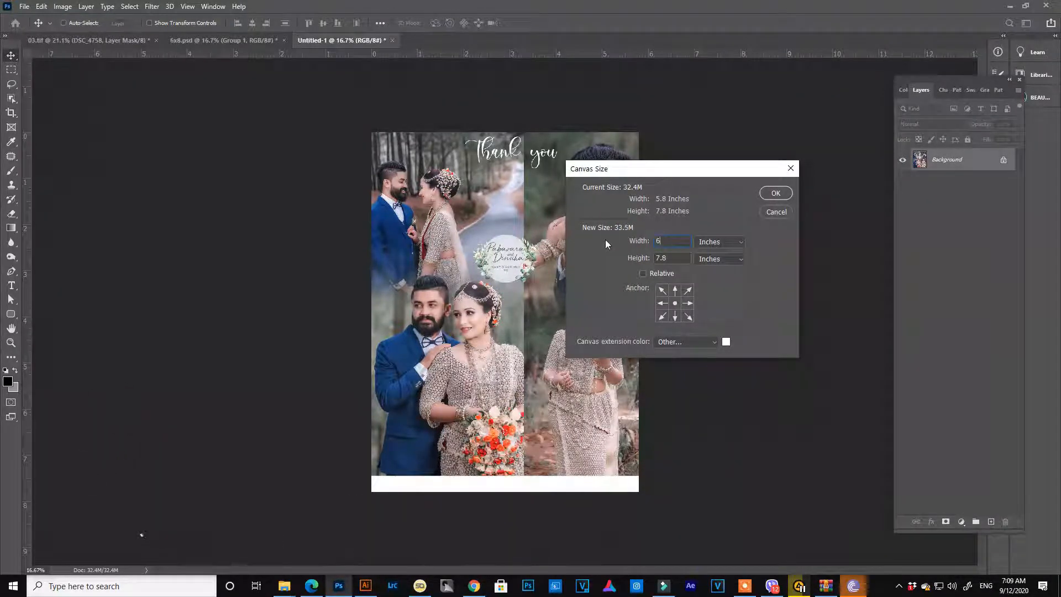
type("8")
left_click(726, 341)
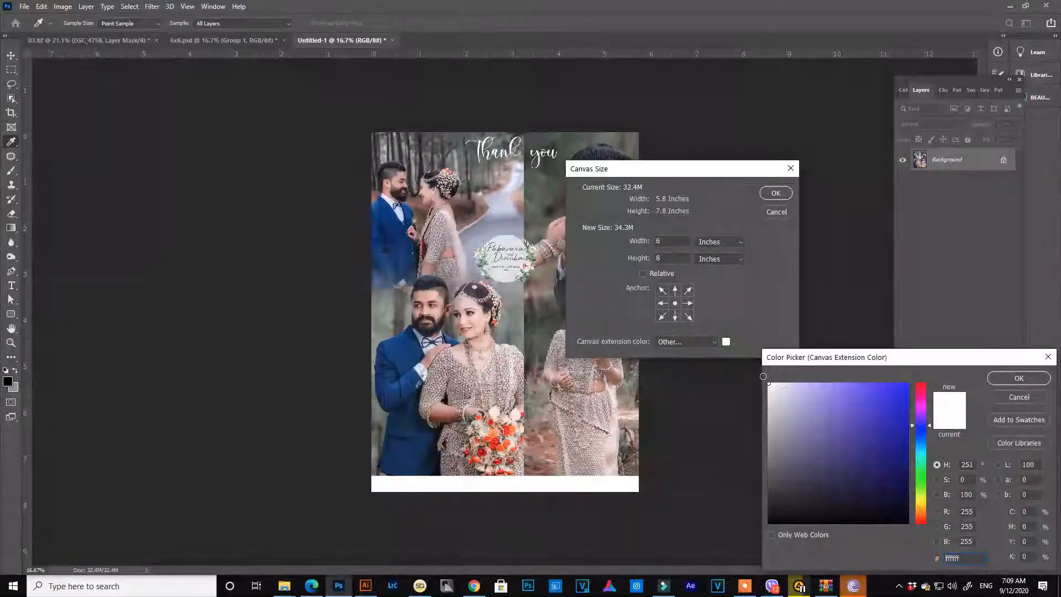
left_click(1008, 378)
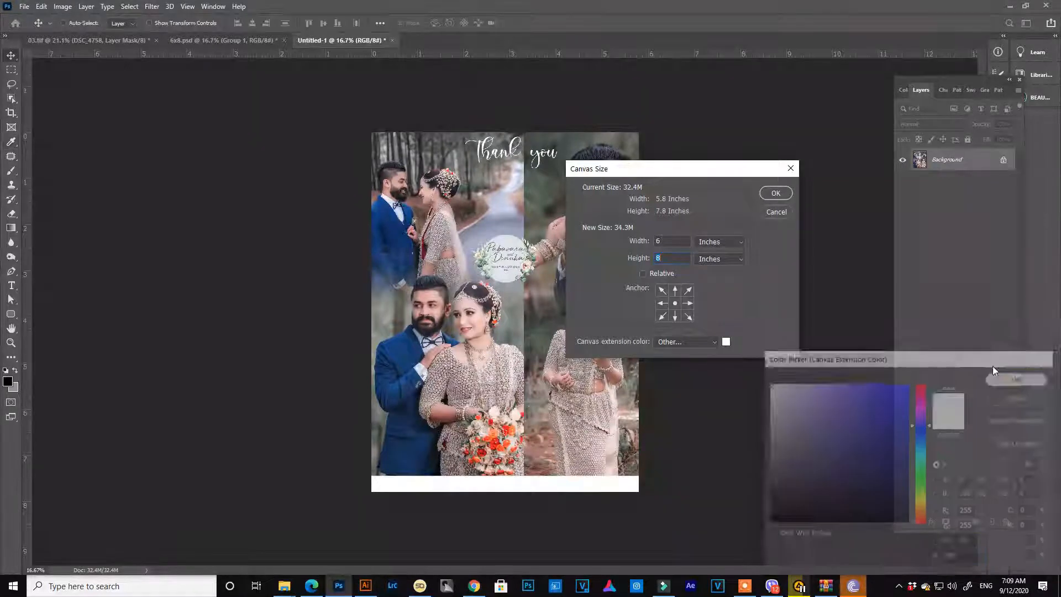
left_click(776, 194)
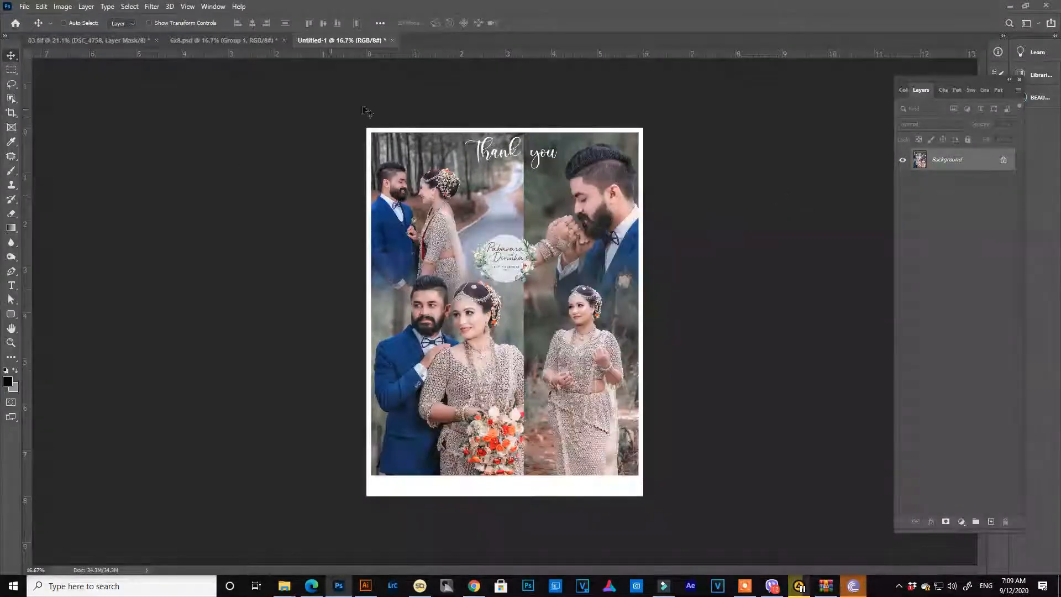